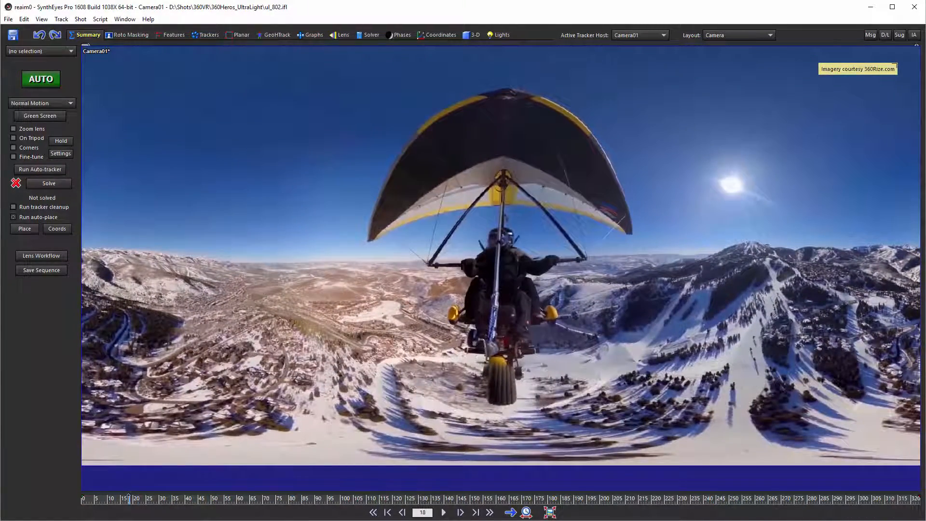
Step: Run the VR360 3D Tracking Setup script with pan -145, tilt -20, field of view 80, horizontal resolution 960 and aspect ratio 1.33333
left_click_drag(129, 499, 80, 500)
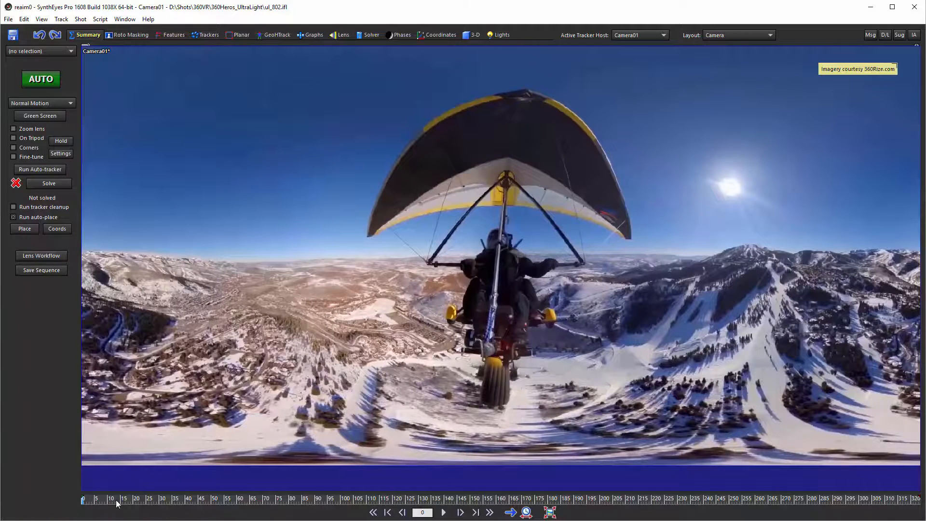
left_click_drag(116, 499, 872, 500)
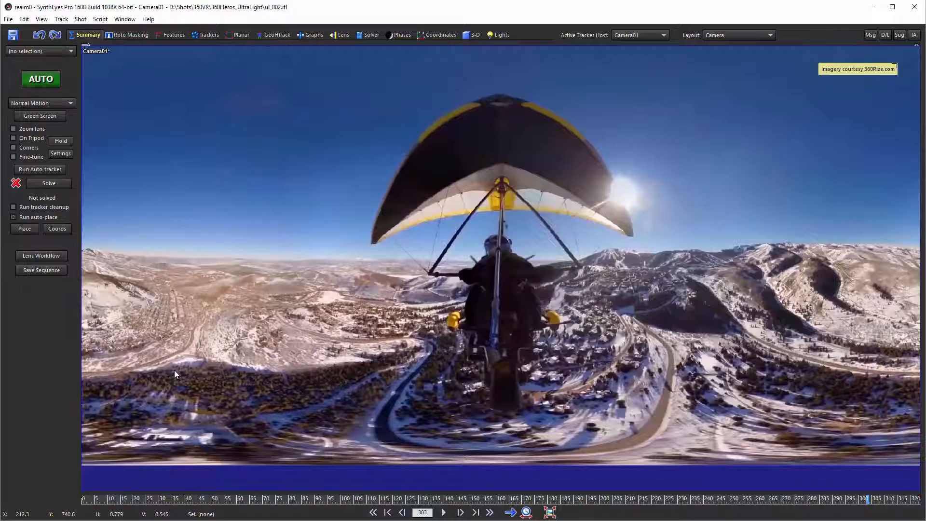
left_click_drag(104, 500, 375, 502)
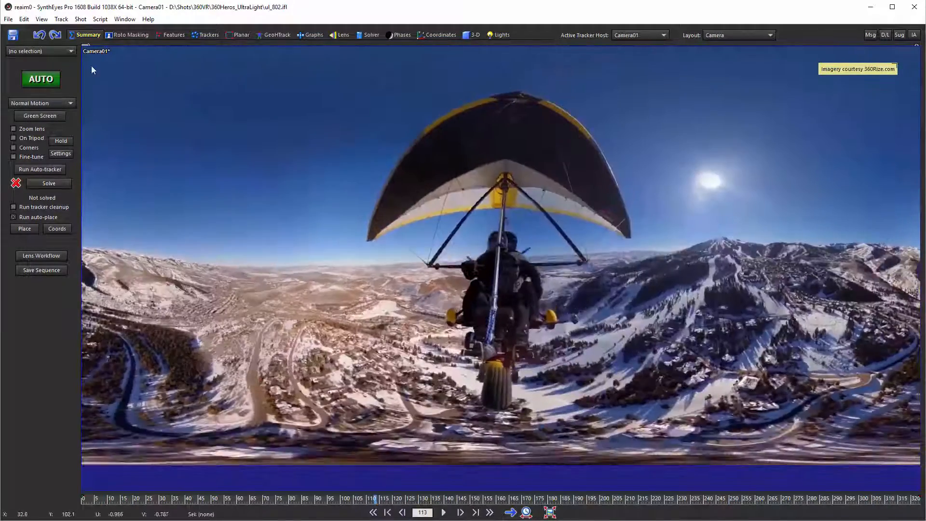
left_click(101, 20)
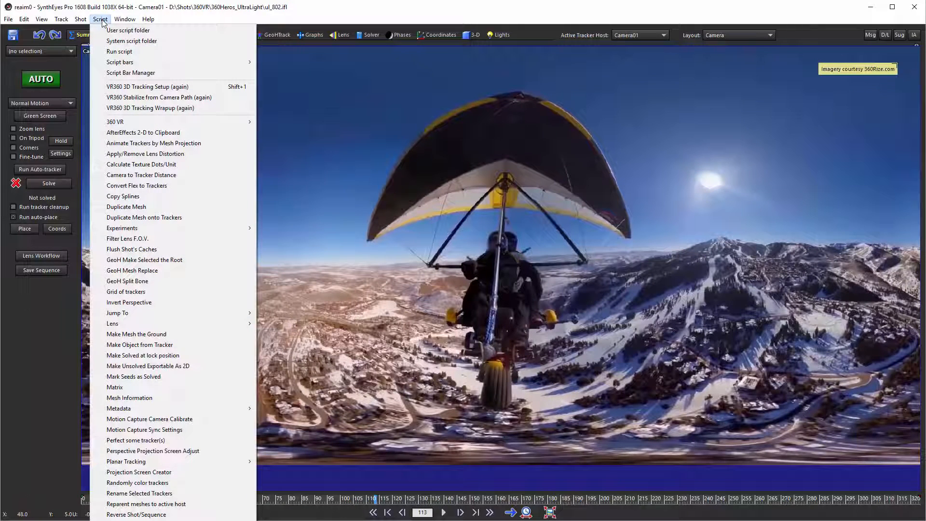
left_click(144, 87)
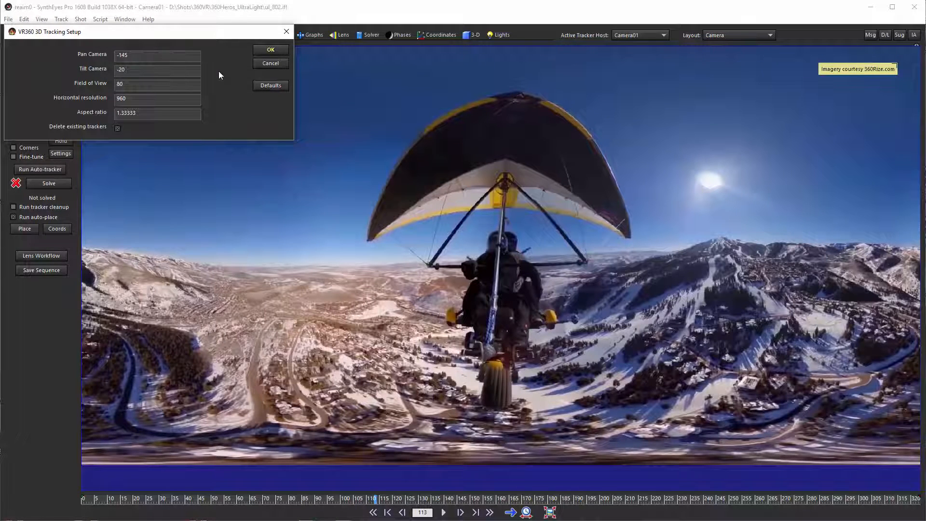
left_click(270, 50)
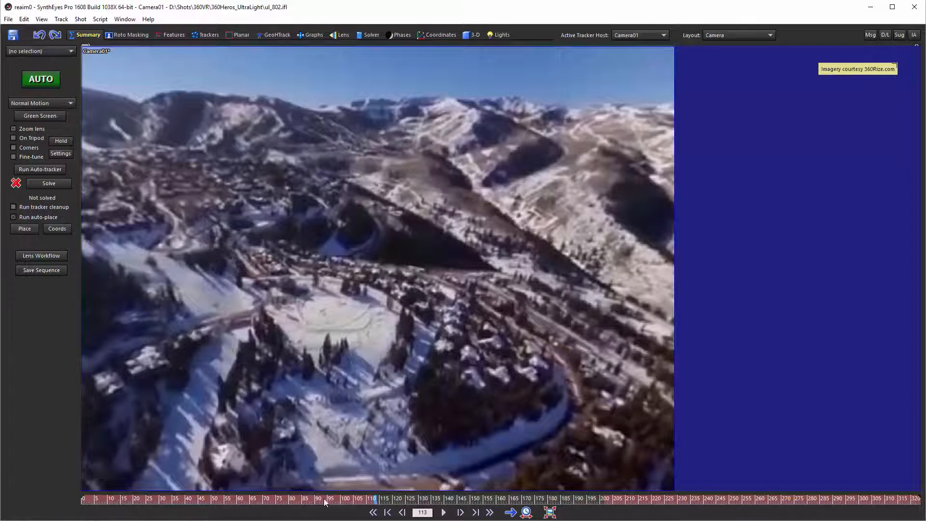
Step: Animate the image preparation's center-point motion by keyframing Delta U to -88.1 and Delta V to -30.8 at frame 323
left_click_drag(432, 500, 264, 501)
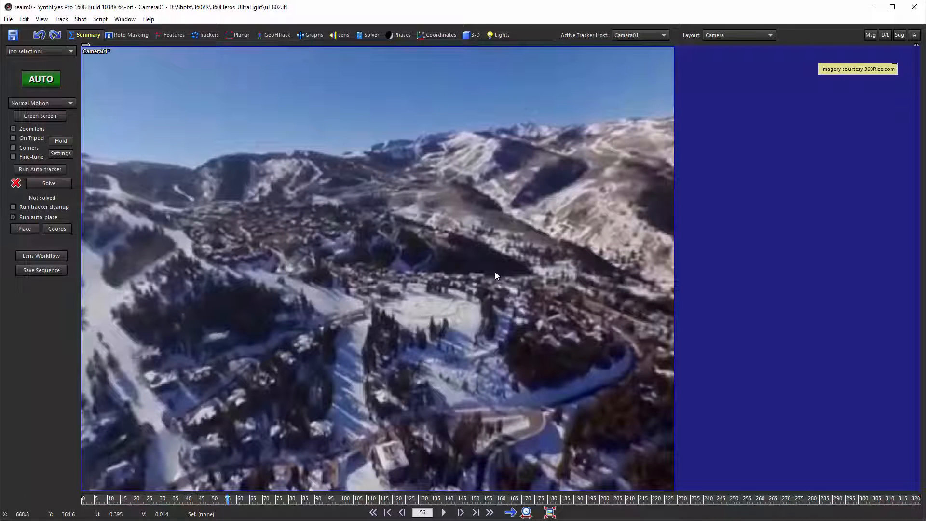
key("p")
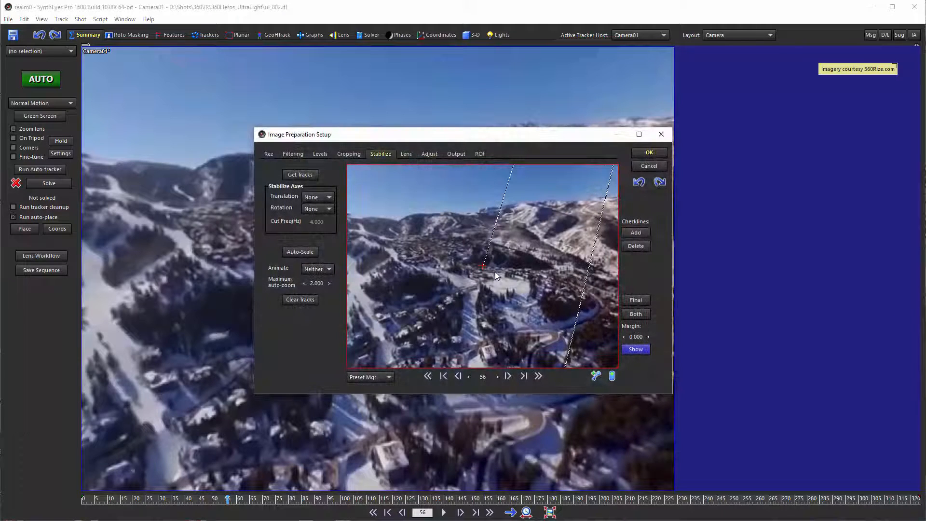
left_click(430, 154)
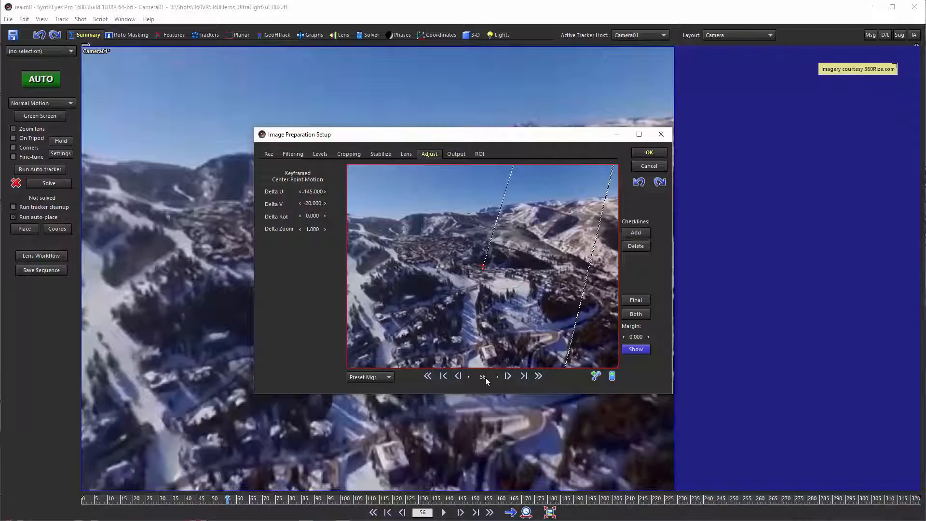
left_click_drag(486, 378, 569, 377)
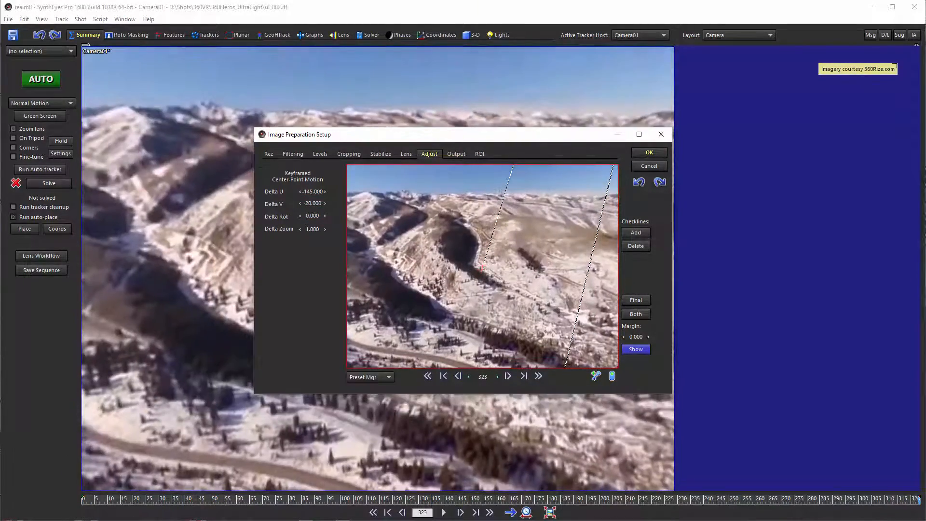
left_click(596, 376)
mouse_move(309, 192)
left_mouse_down()
mouse_move(351, 193)
mouse_move(314, 203)
left_mouse_up()
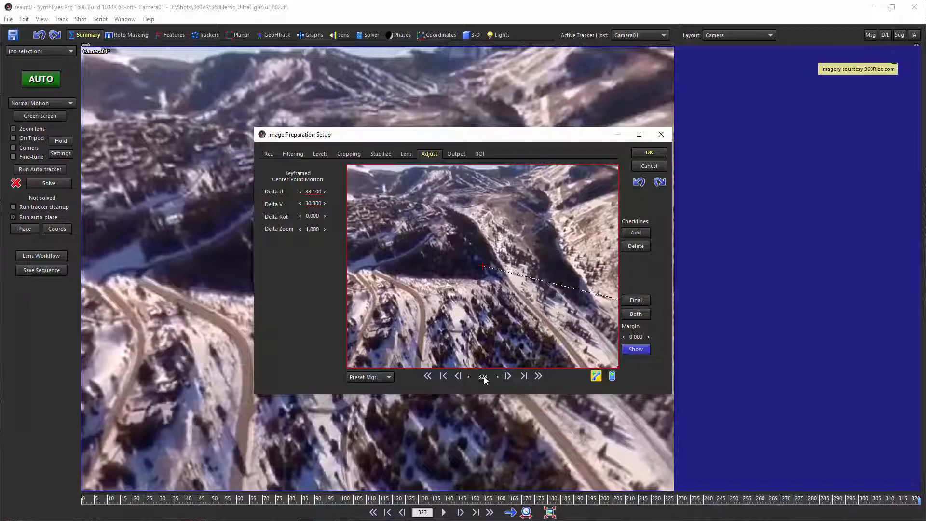
left_click_drag(484, 379, 471, 380)
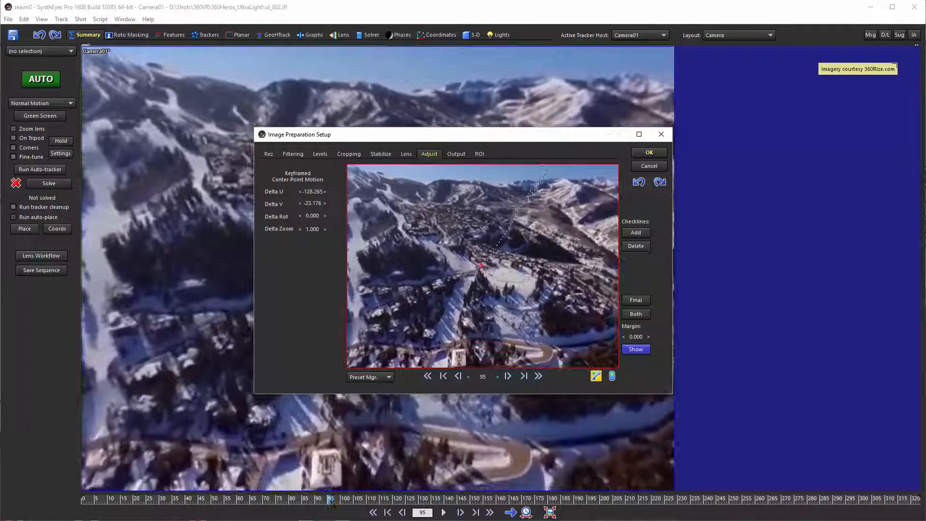
left_click(650, 153)
left_click(607, 379)
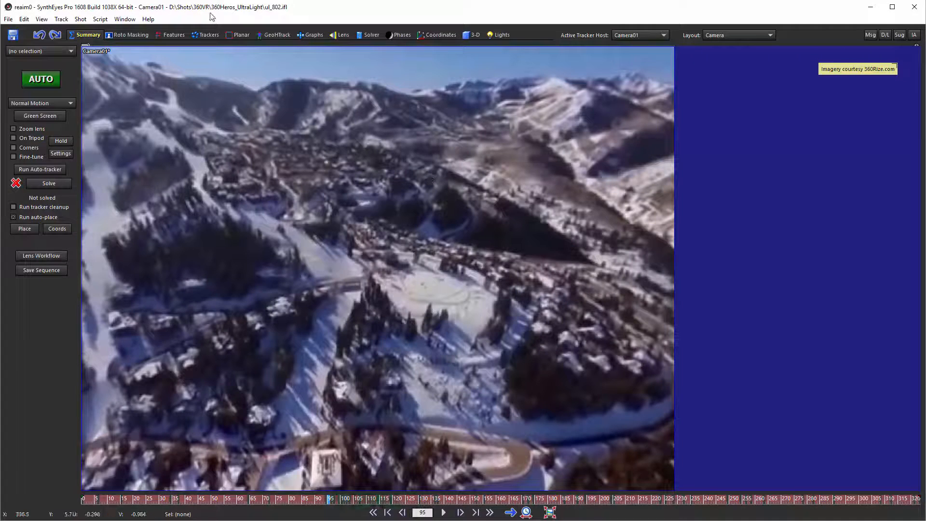
Step: Examine the Camera01 shot's Stabilizer In curves in the graph editor with the other channel groups hidden and Delta U scaled to fit
left_click(320, 35)
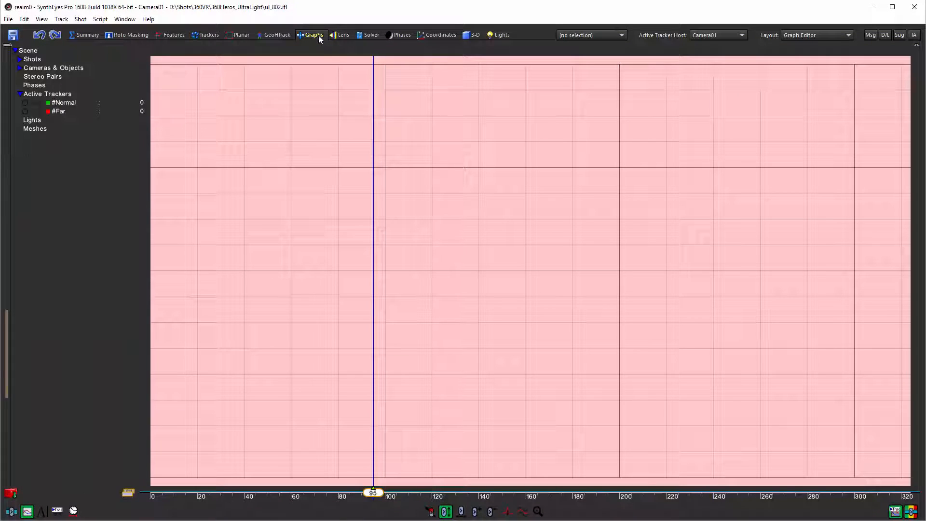
left_click(19, 60)
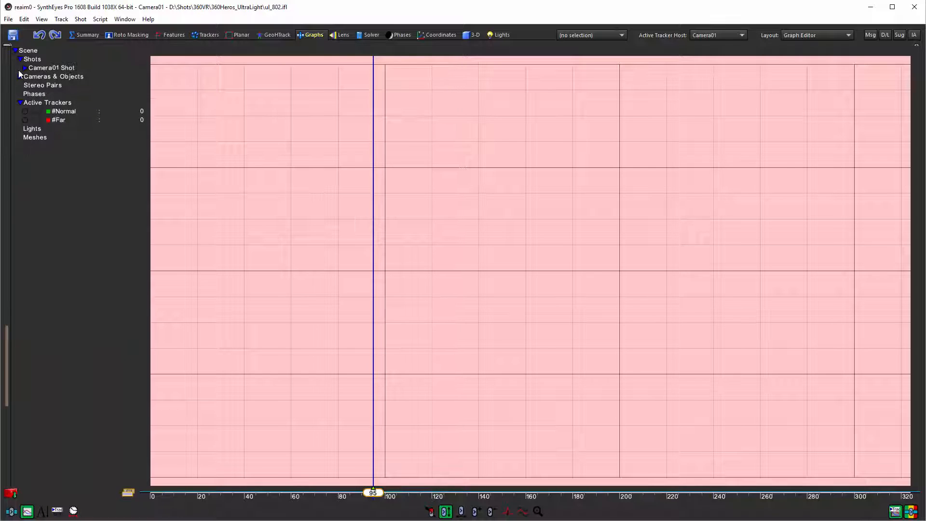
left_click(24, 68)
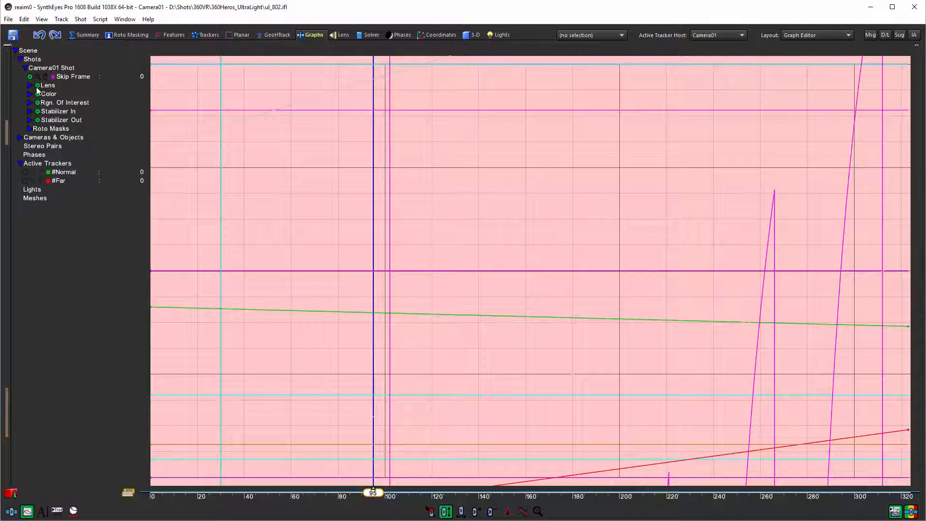
left_click(37, 85)
left_click(37, 104)
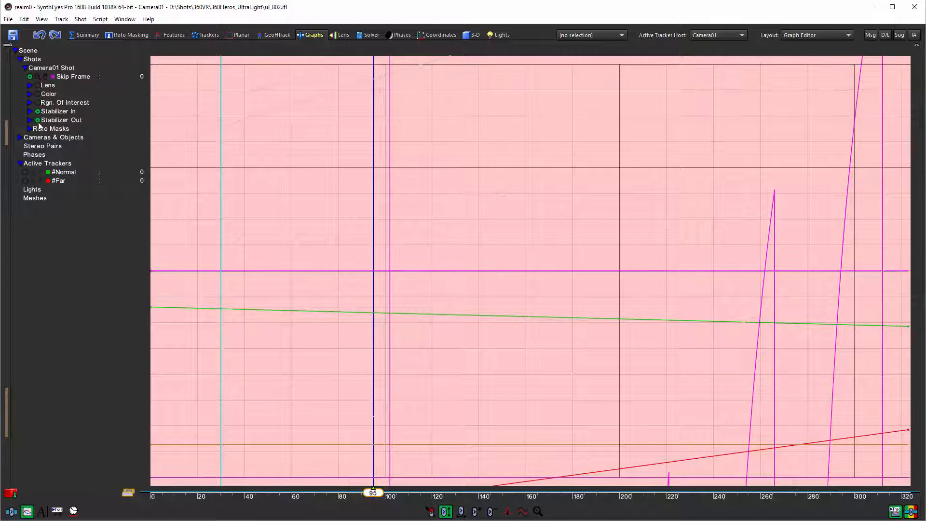
left_click(37, 121)
left_click(29, 112)
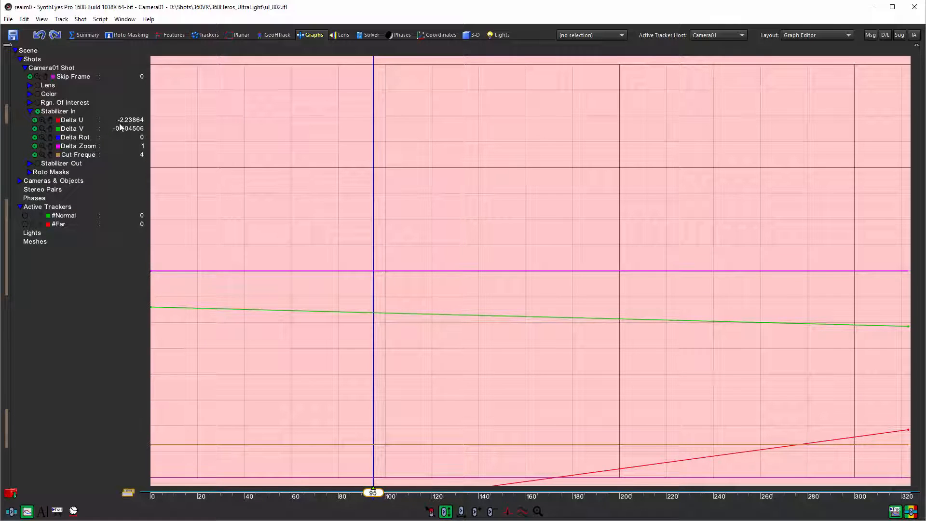
left_click(42, 120)
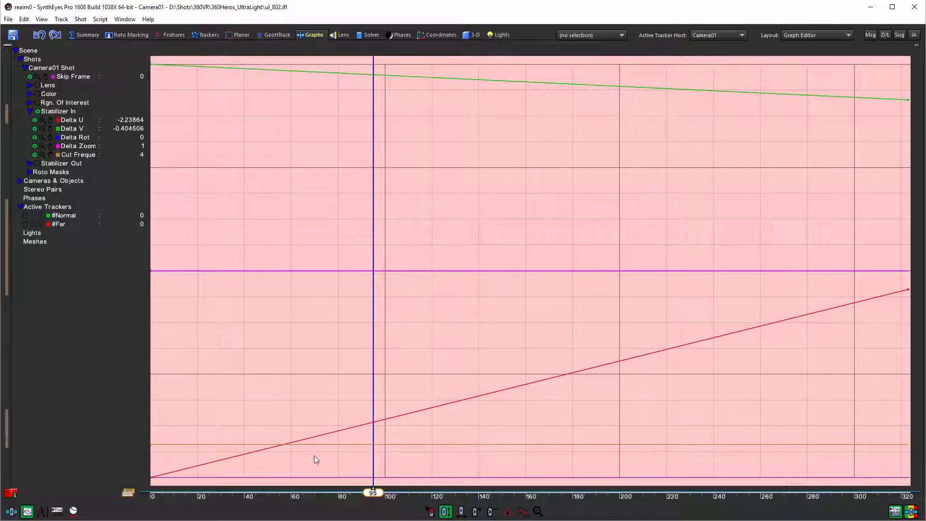
mouse_move(388, 497)
left_mouse_down()
mouse_move(152, 494)
mouse_move(876, 493)
mouse_move(362, 494)
left_mouse_up()
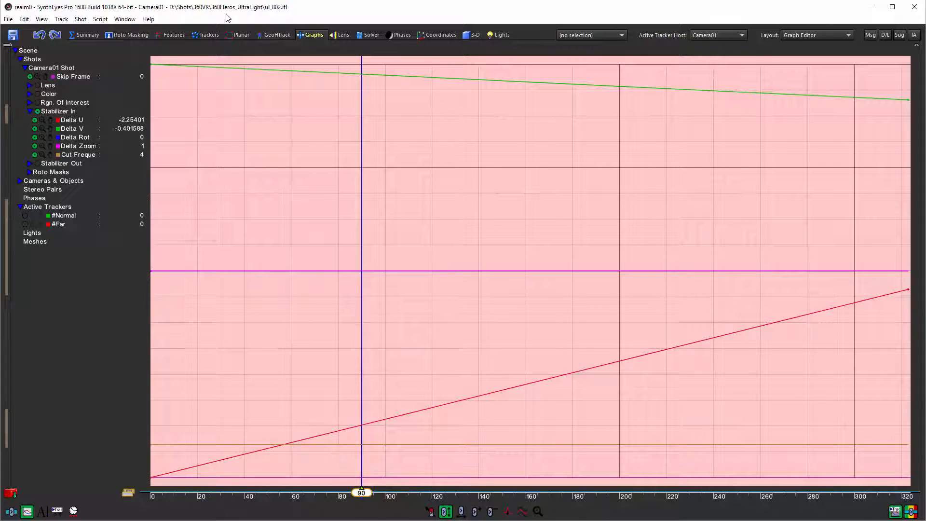
left_click(88, 35)
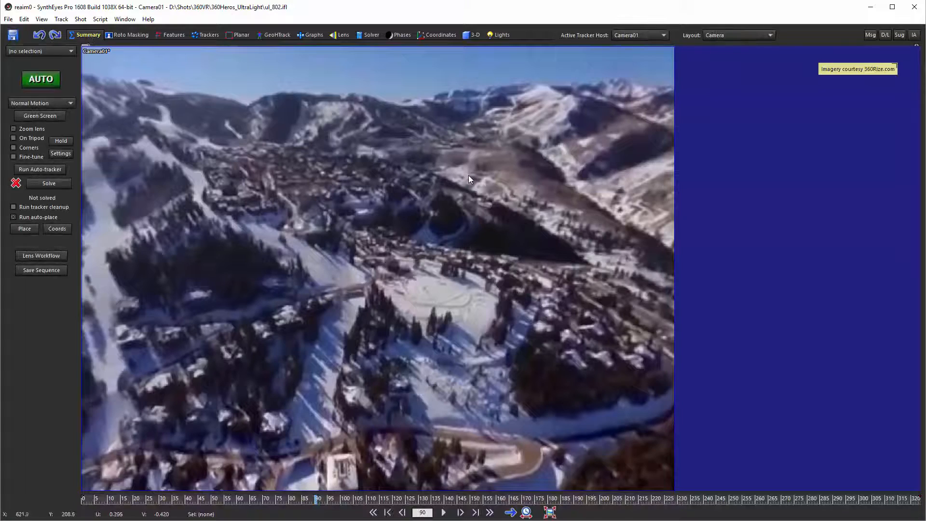
Step: Set the advanced feature controls to 50 minimum trackers per frame, 500 maximum trackers and a minimum track length of 30
left_click_drag(98, 503, 145, 424)
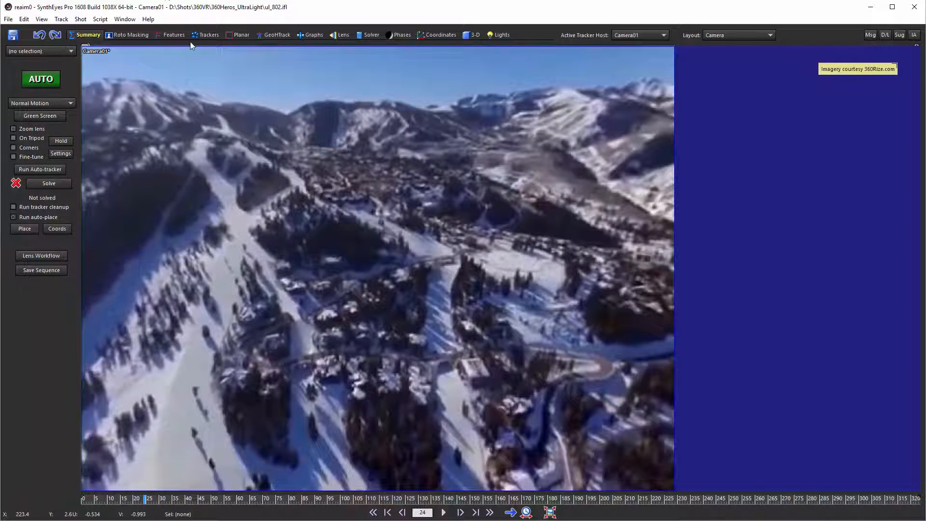
left_click(176, 37)
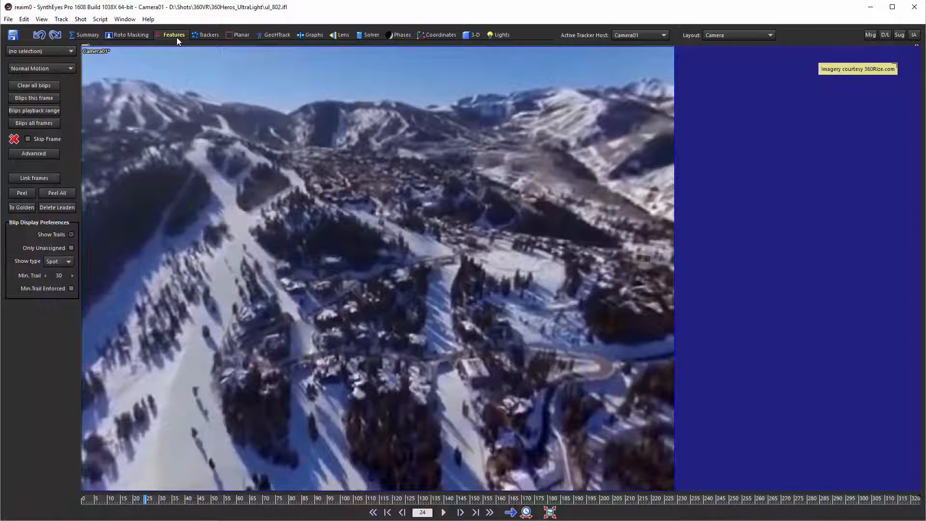
left_click(54, 152)
left_click_drag(87, 69, 367, 92)
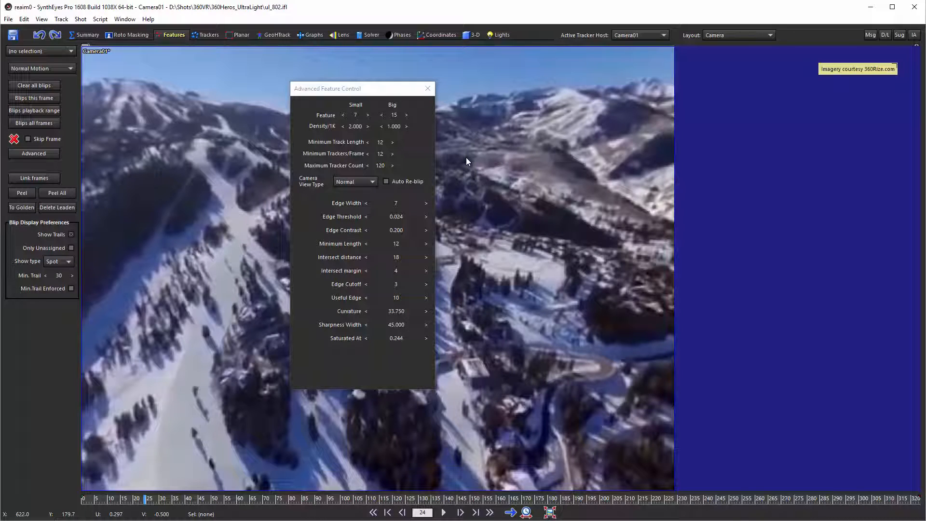
left_click(381, 154)
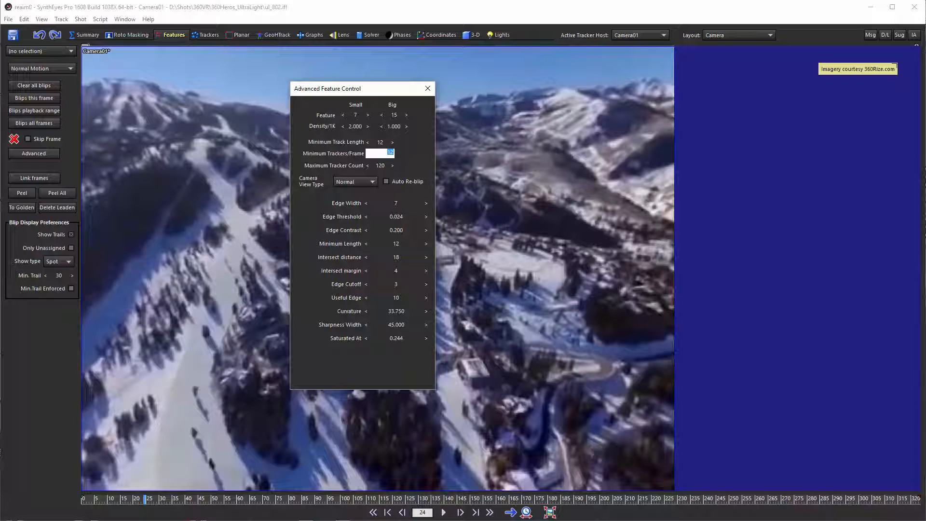
type("50")
key("Return")
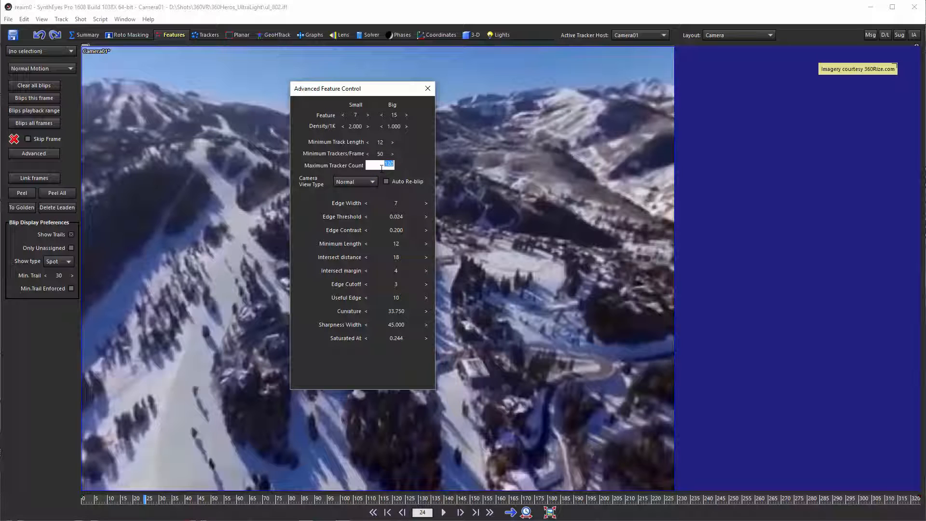
type("500")
double_click(381, 146)
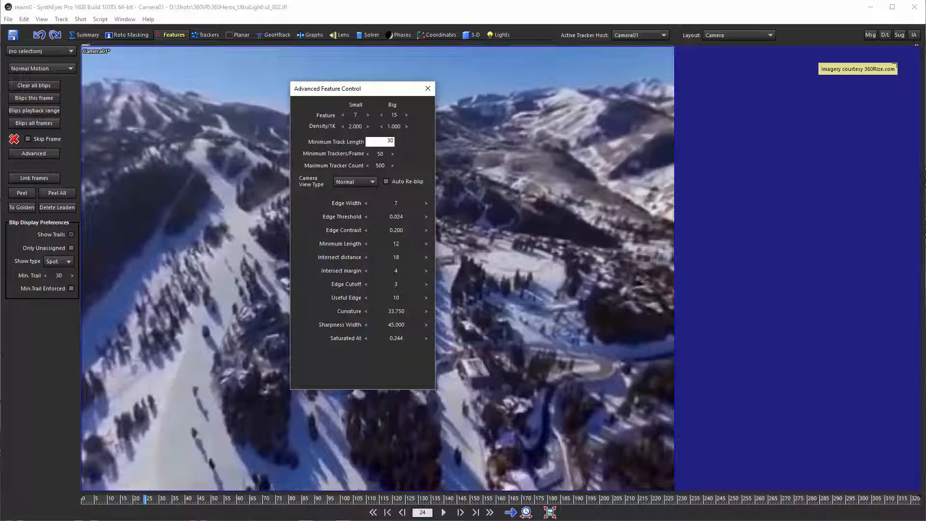
key("Return")
left_click(428, 90)
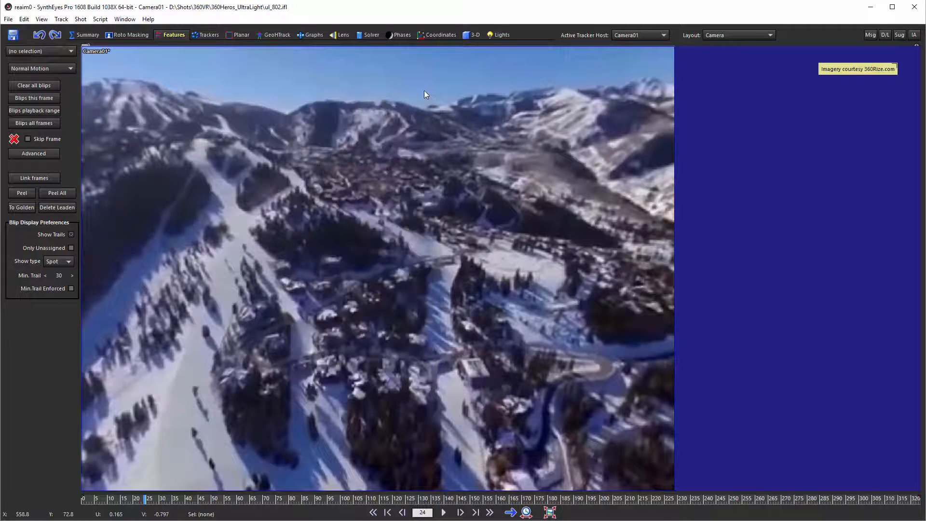
Step: Run the auto-tracker on the re-aimed shot and return to frame 0
left_click(88, 39)
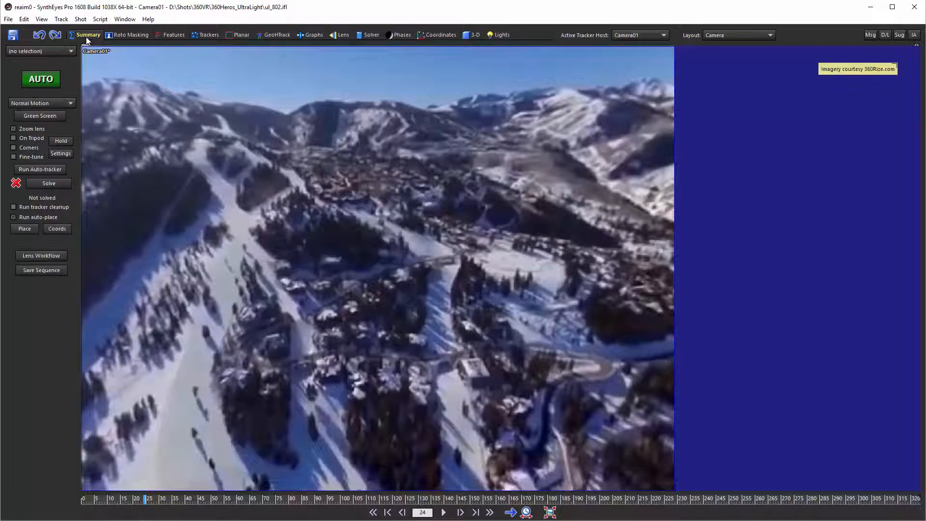
left_click(40, 169)
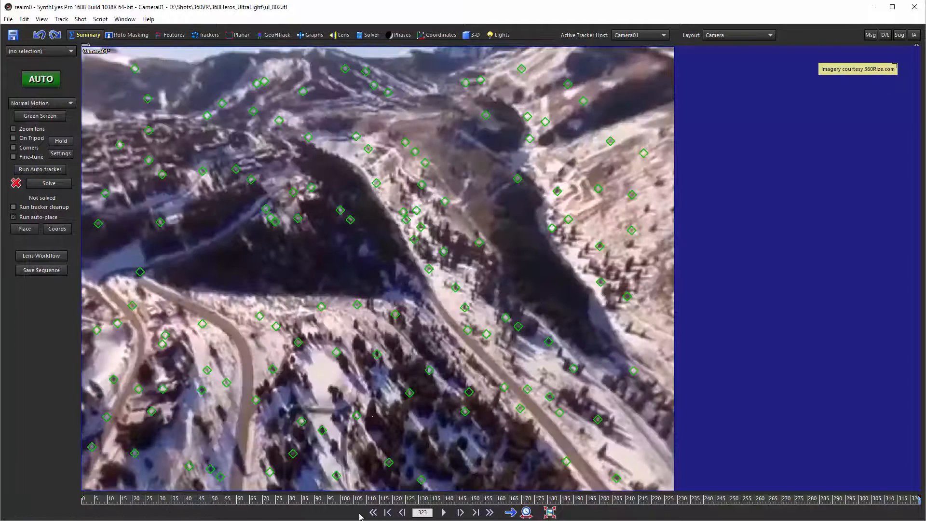
left_click_drag(106, 503, 82, 502)
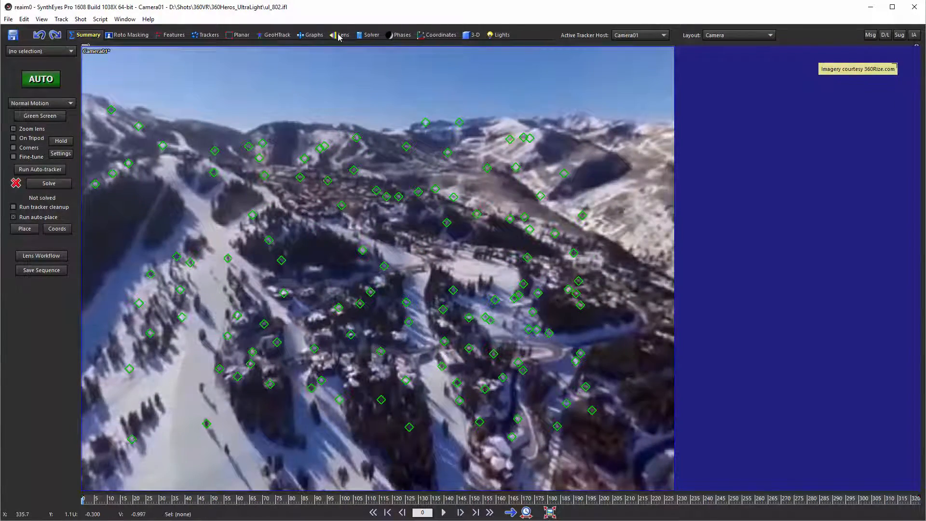
Step: Prepare the solve by shortening the playback range to end at about frame 89, and review the trackers within it
left_click(369, 35)
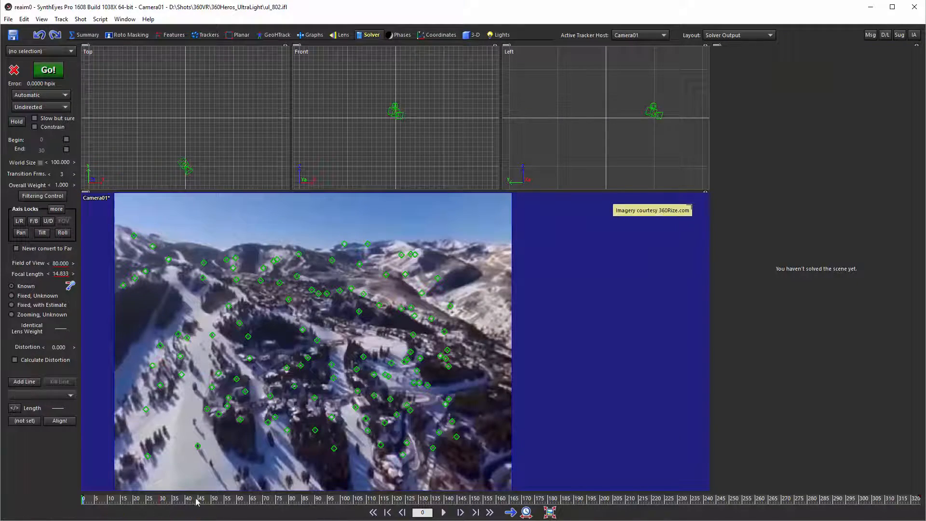
left_click_drag(178, 501, 310, 501)
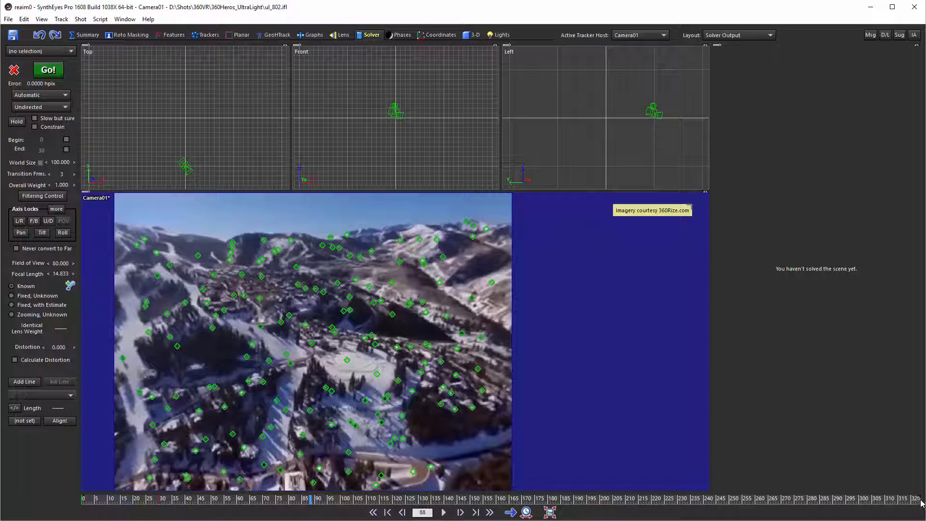
mouse_move(921, 499)
left_mouse_down()
mouse_move(282, 501)
mouse_move(314, 502)
left_mouse_up()
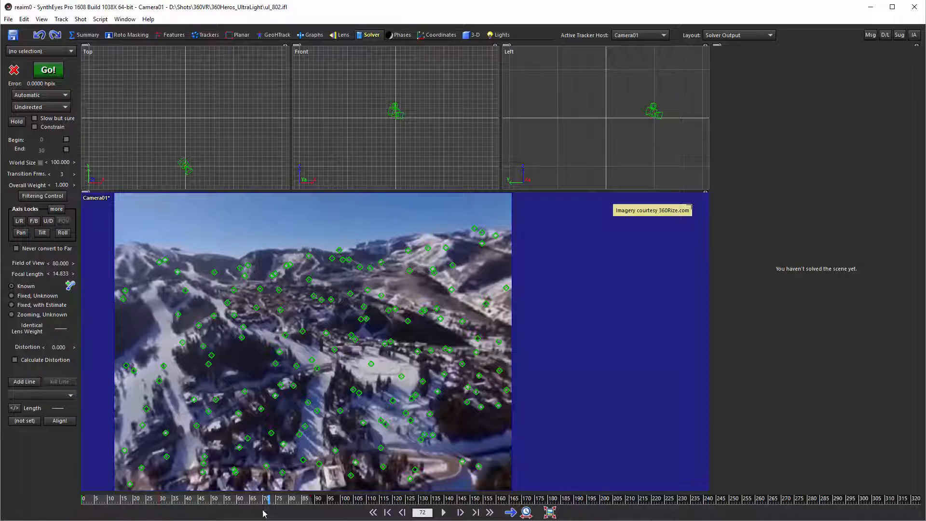
mouse_move(248, 500)
left_mouse_down()
mouse_move(279, 500)
mouse_move(130, 500)
mouse_move(329, 500)
mouse_move(133, 501)
mouse_move(178, 501)
left_mouse_up()
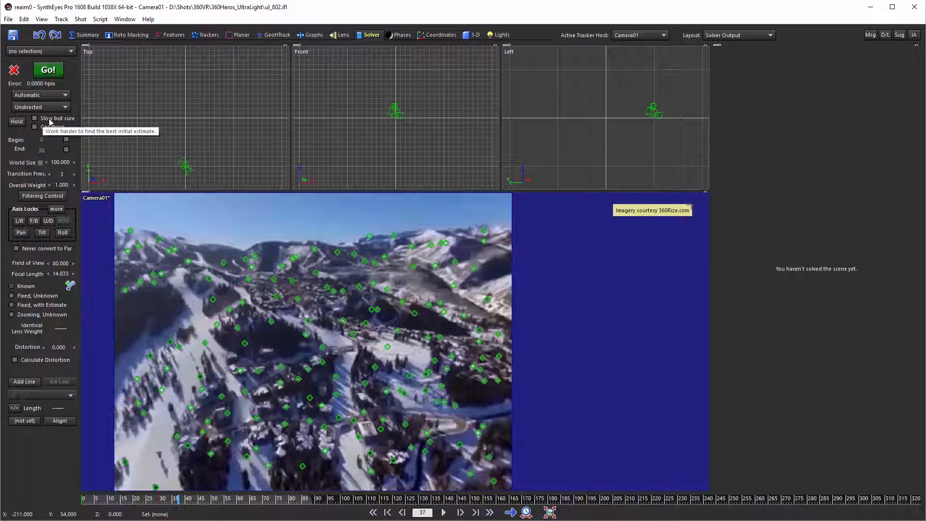
Step: Solve the camera over the shortened playback range and check the solved points against the image around frame 61
left_click(42, 73)
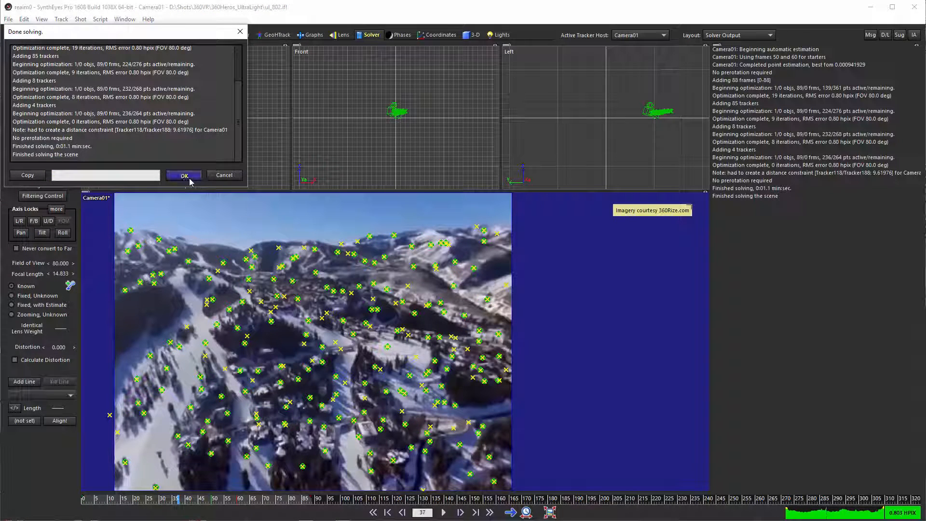
left_click(185, 176)
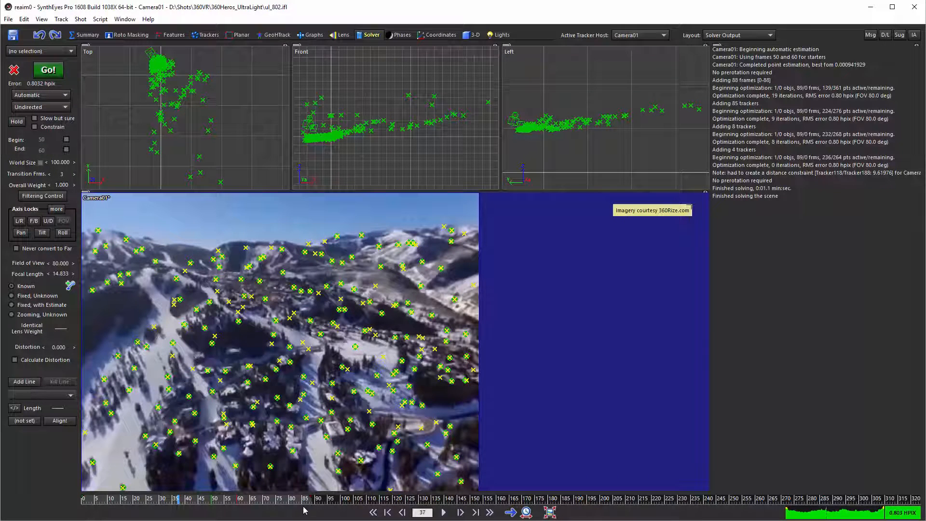
mouse_move(254, 500)
left_mouse_down()
mouse_move(48, 501)
mouse_move(241, 508)
left_mouse_up()
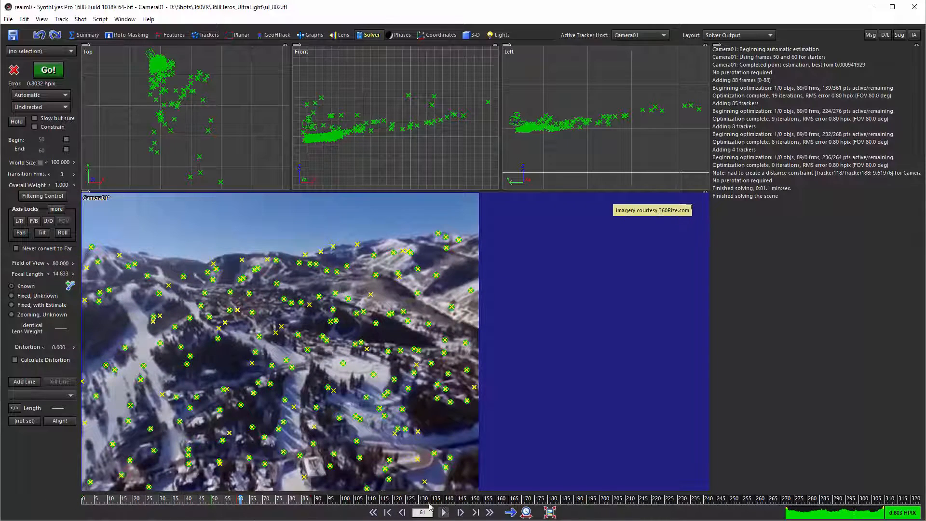
Step: Delete only the high-error trackers, leaving far-ish, short-lived and unsolved trackers and blips out of the clean-up
left_click(61, 19)
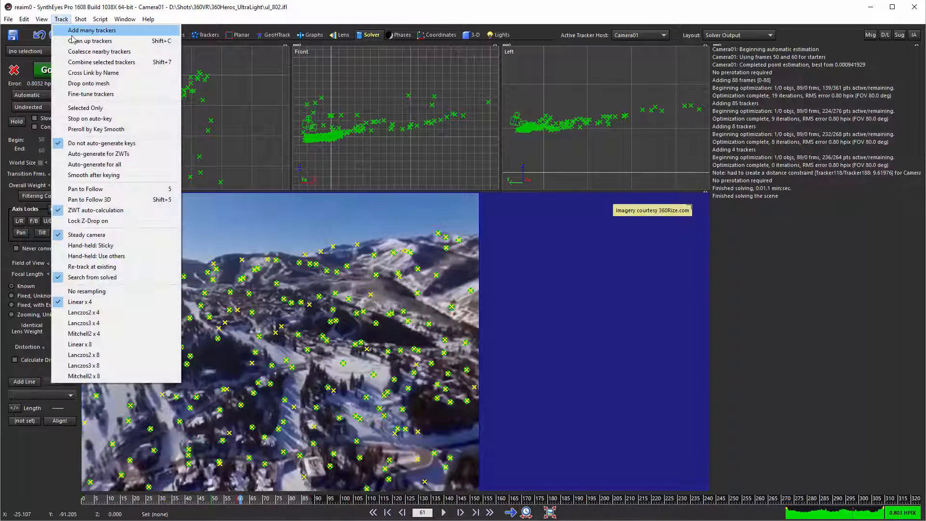
left_click(87, 41)
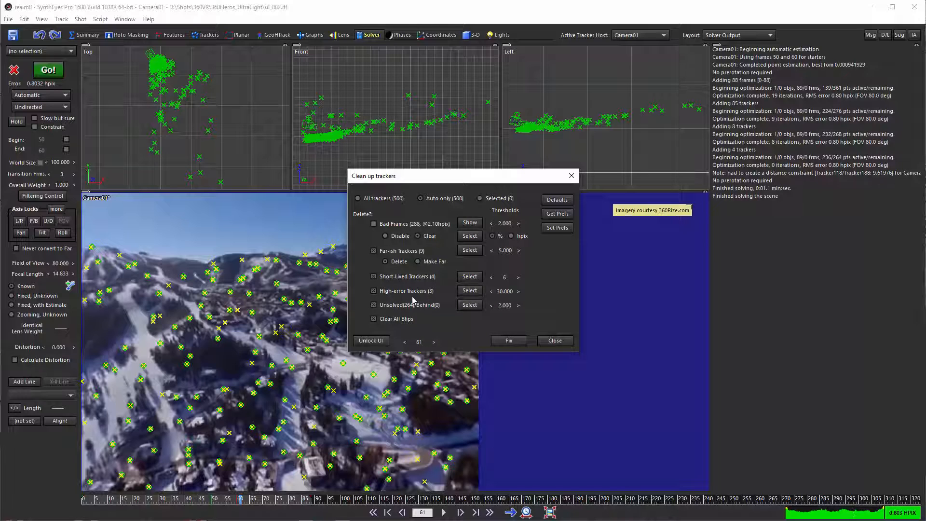
left_click(374, 251)
left_click(374, 277)
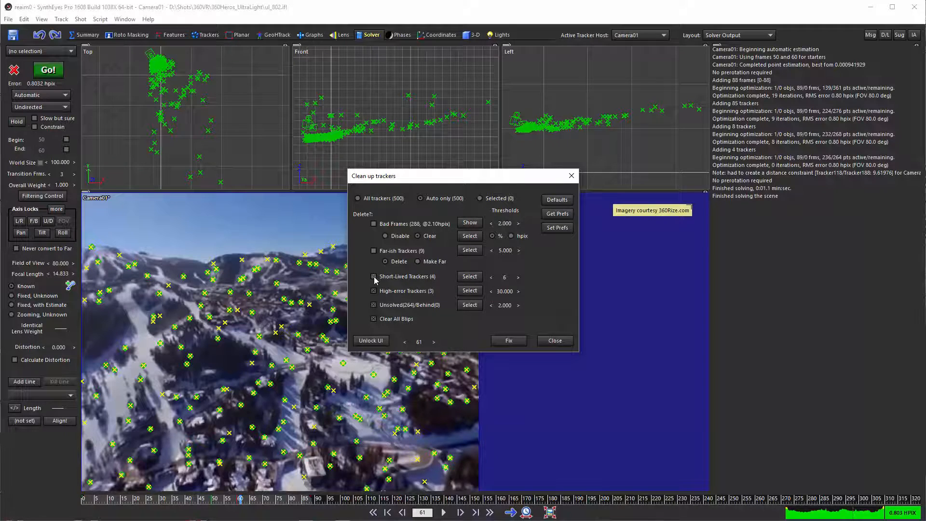
left_click(375, 305)
left_click(375, 320)
left_click(509, 341)
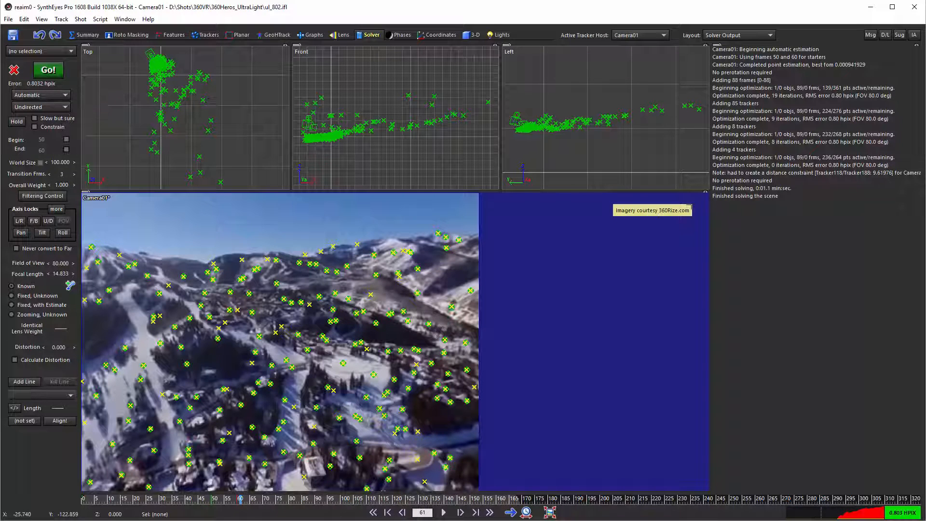
Step: Extend the playback range to about frame 168, switch the solver to Refine mode and solve the added frames
left_click(24, 95)
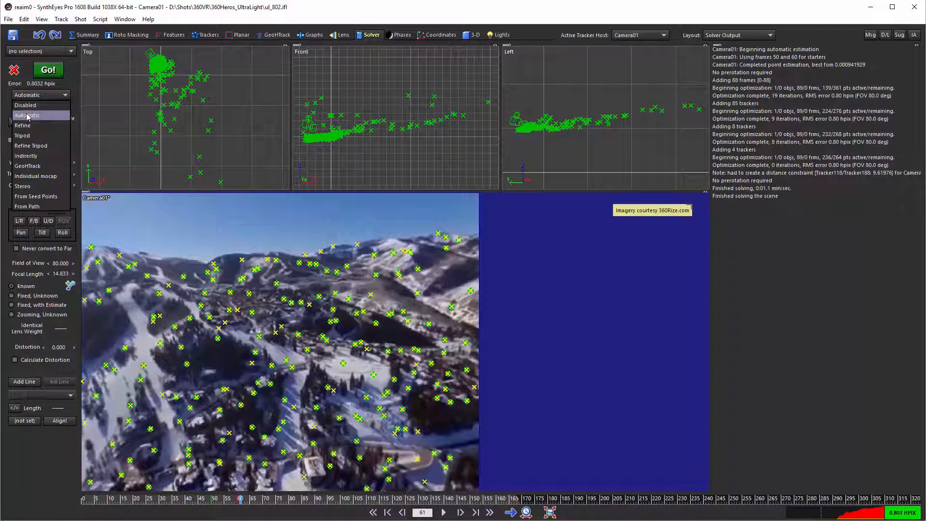
left_click(24, 126)
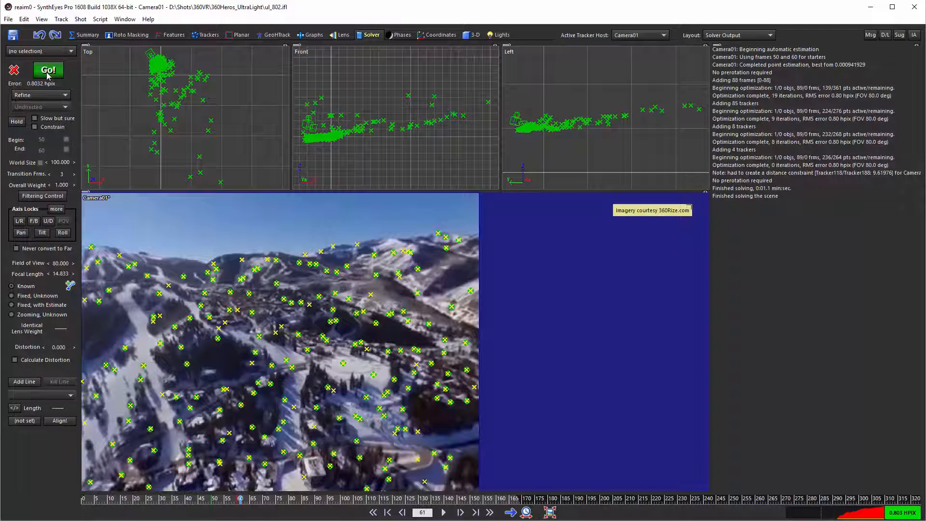
left_click(48, 70)
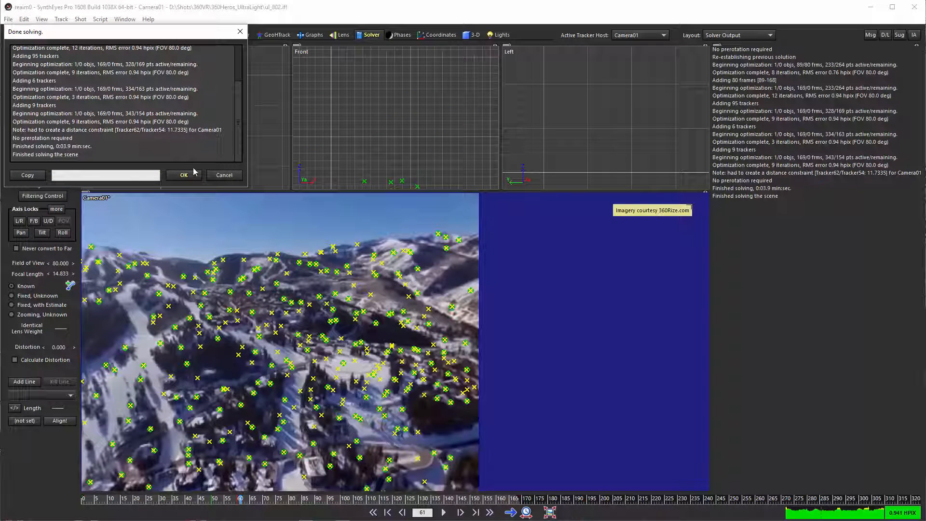
left_click(180, 175)
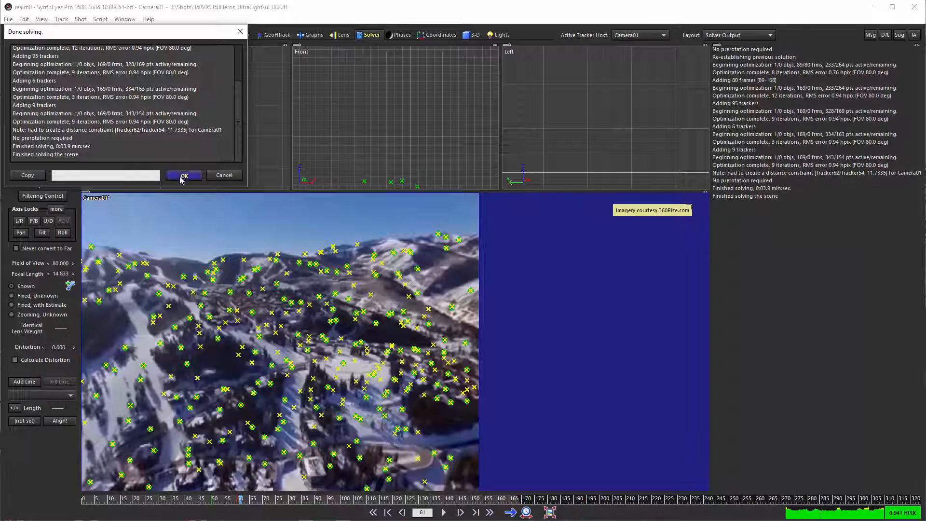
Step: Inspect the high-error trackers in the clean-up, raise their error threshold to 3.626 hpix and delete those still exceeding it
left_click(61, 21)
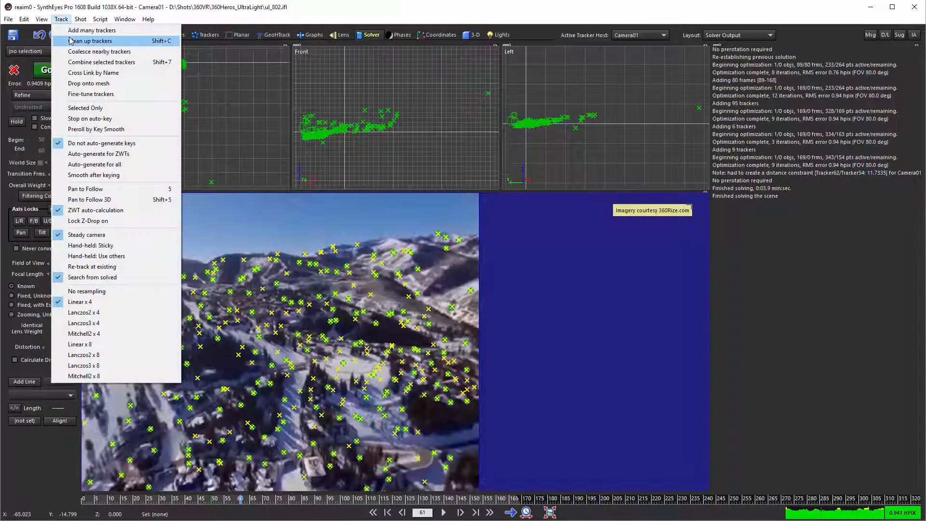
left_click(90, 41)
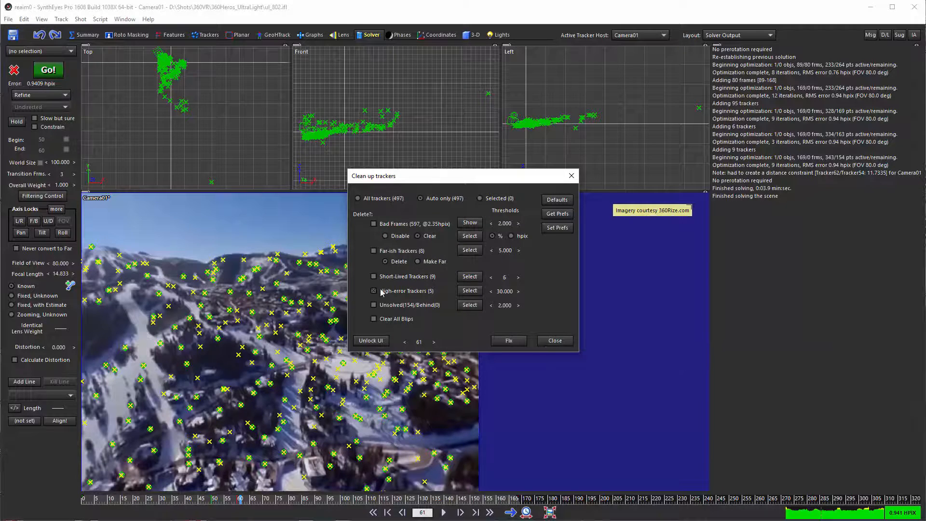
left_click(468, 290)
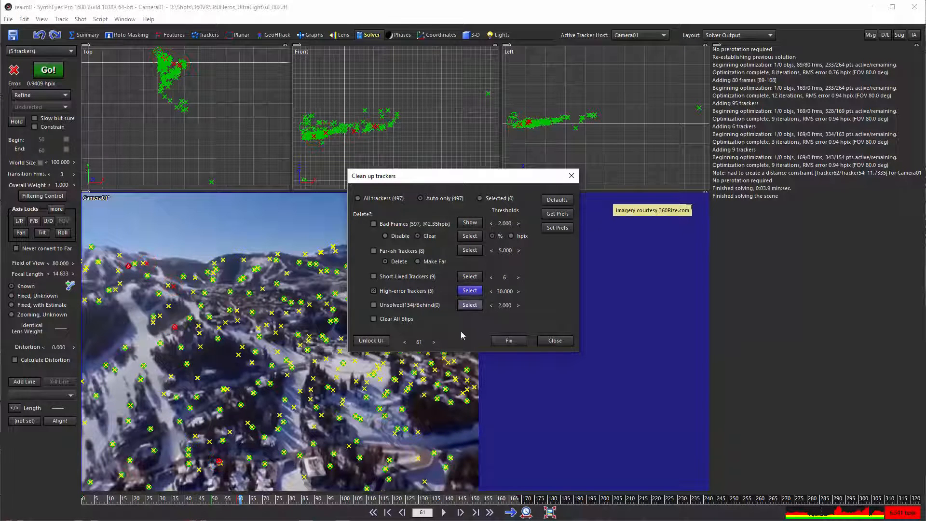
mouse_move(420, 342)
left_mouse_down()
mouse_move(388, 342)
mouse_move(469, 342)
mouse_move(388, 342)
left_mouse_up()
left_click_drag(419, 342, 391, 342)
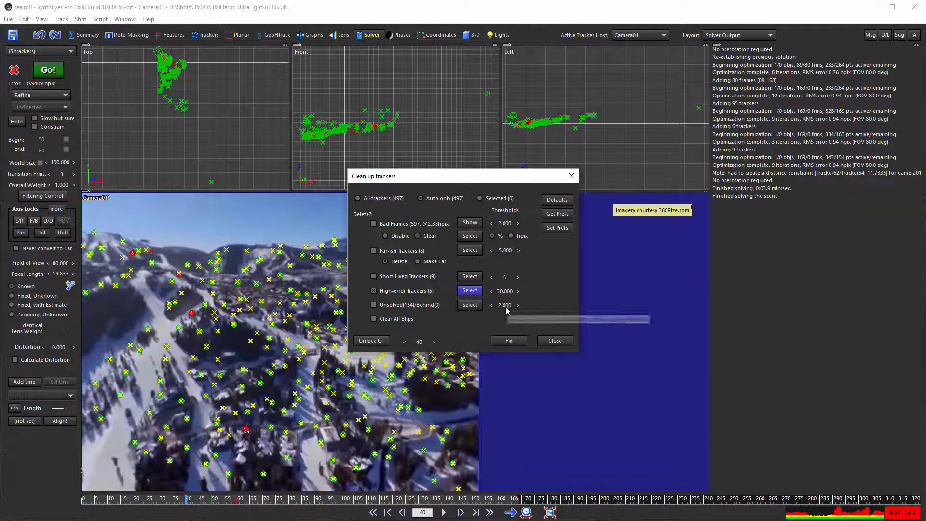
left_click_drag(506, 307, 511, 306)
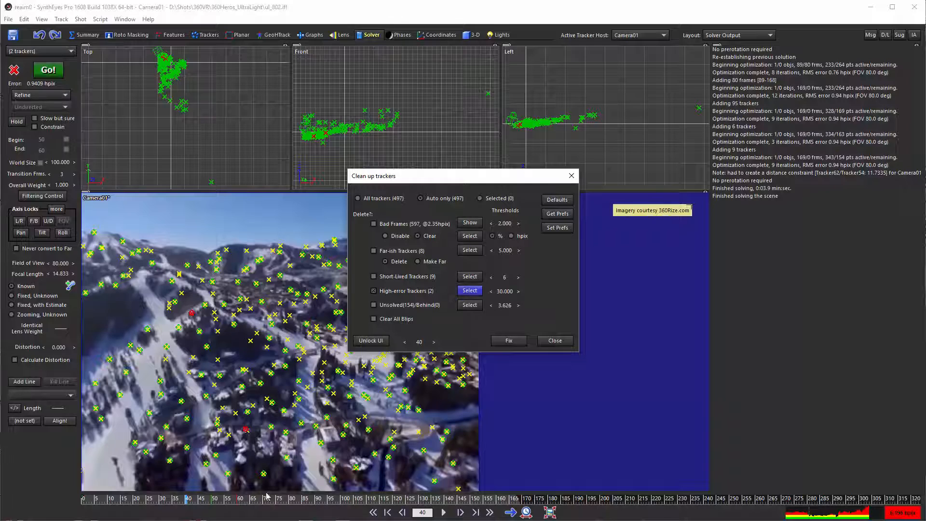
mouse_move(420, 343)
left_mouse_down()
mouse_move(403, 342)
mouse_move(470, 342)
mouse_move(426, 342)
left_mouse_up()
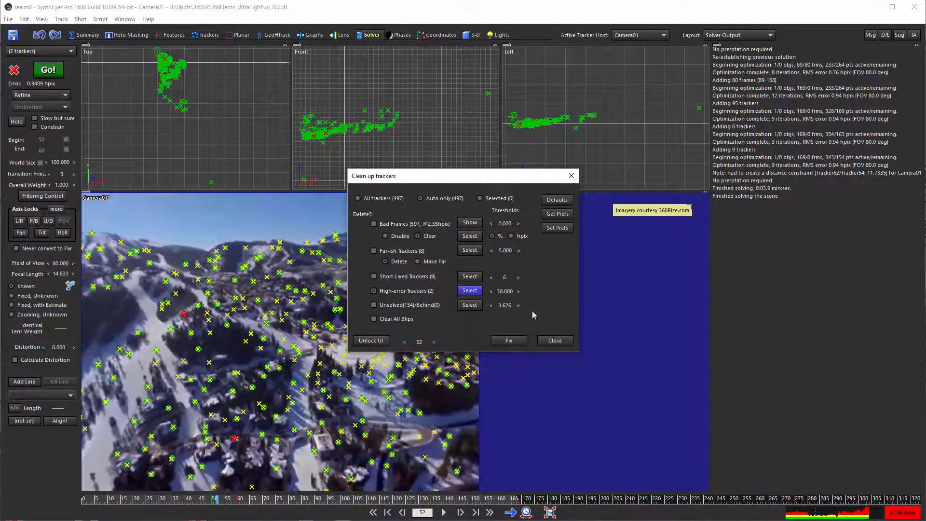
left_click(517, 341)
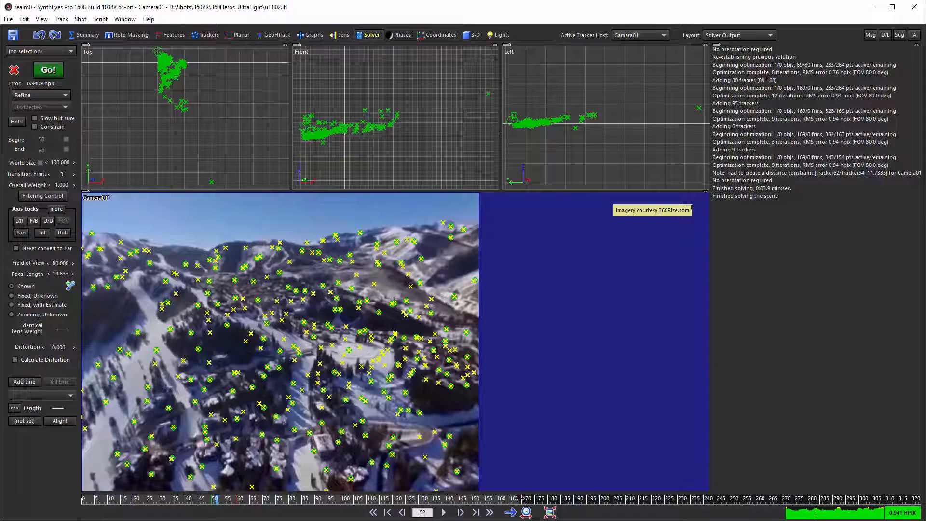
Step: Extend the playback range to about frame 252 and run the refine solve over it, stopping it early
left_click_drag(519, 498, 734, 500)
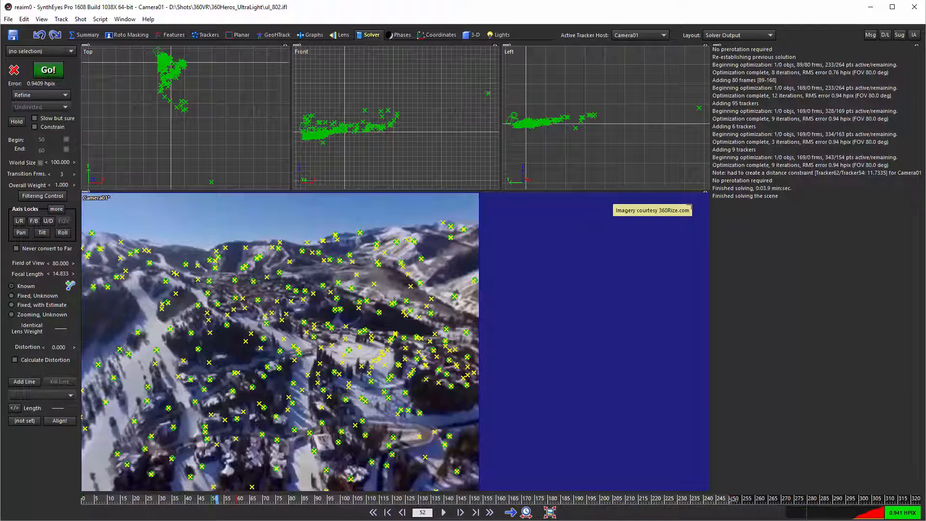
left_click(49, 70)
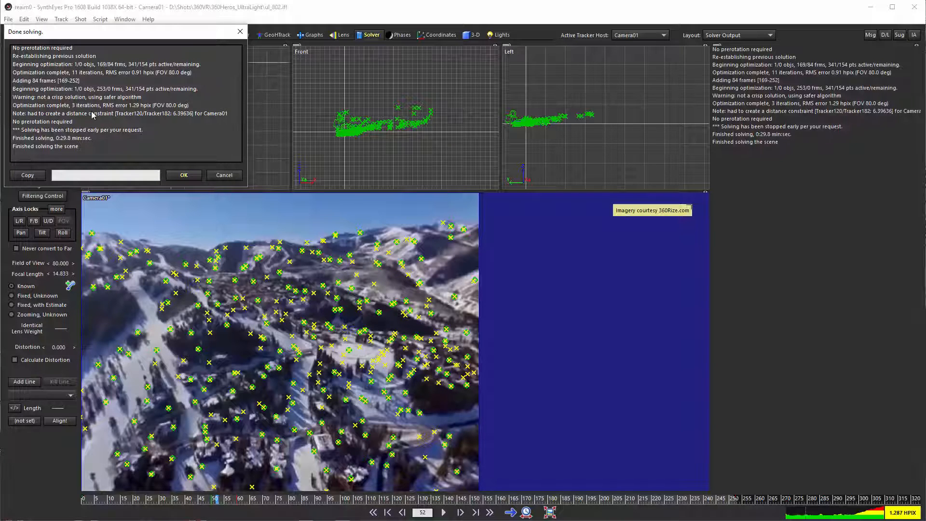
left_click(183, 175)
Step: Raise the high-error tracker threshold to 6.814 hpix, inspect the selected trackers through frame 149 and delete them
left_click(60, 20)
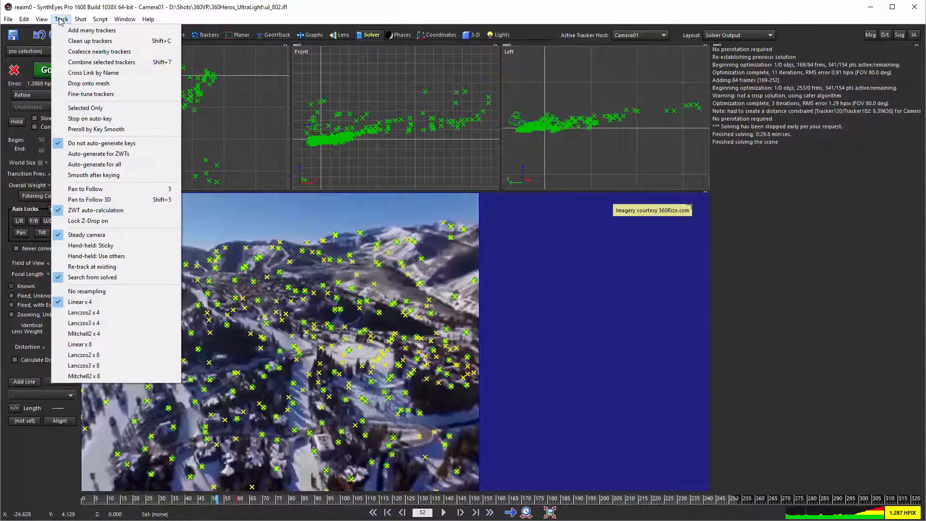
left_click(90, 41)
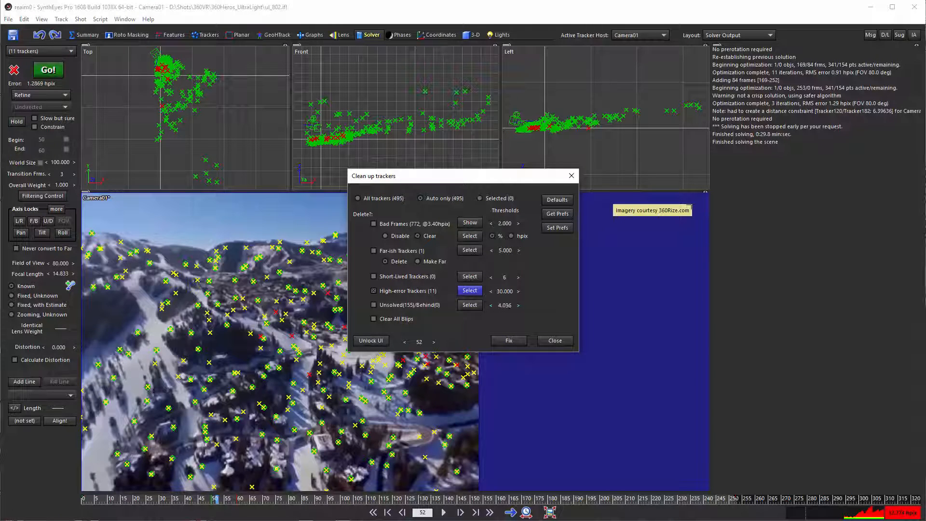
left_click_drag(506, 306, 510, 305)
left_click_drag(439, 176, 649, 110)
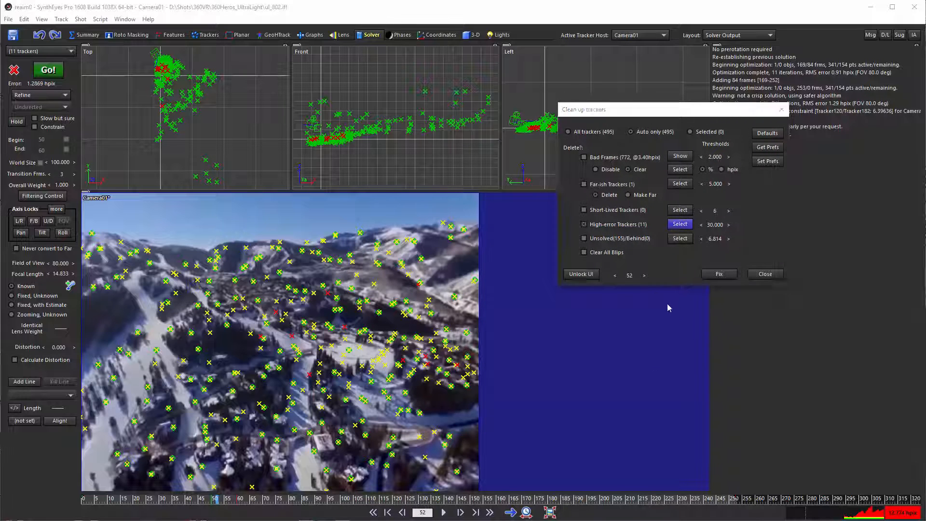
left_click_drag(631, 276, 678, 276)
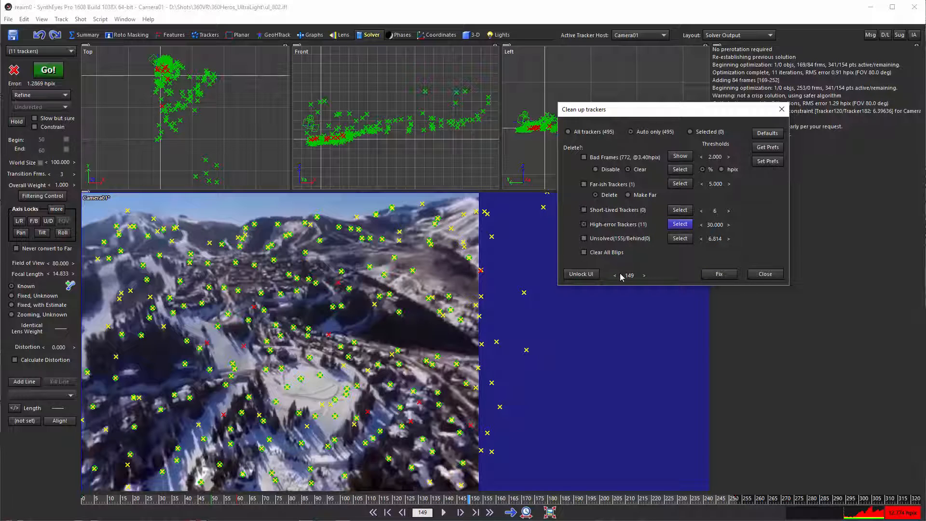
left_click(718, 274)
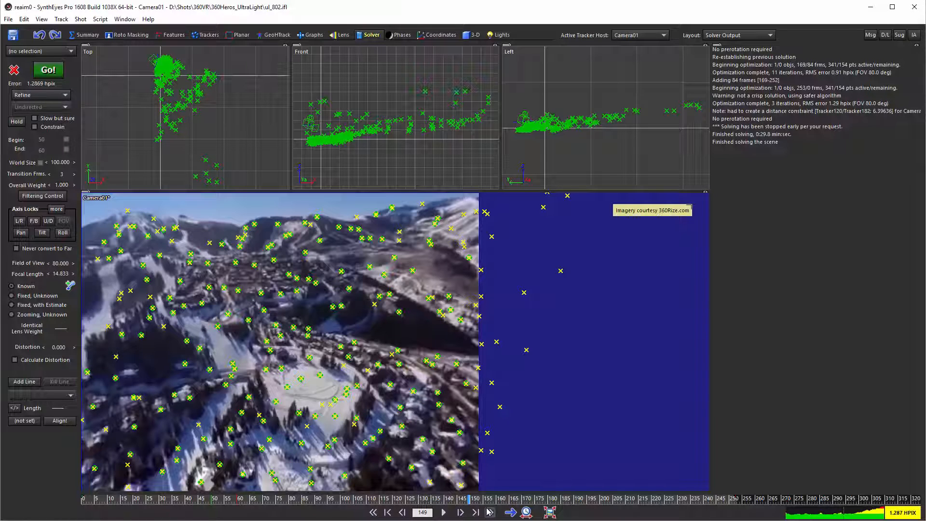
Step: Refine the solve again over the current range, then extend the range to the end of the shot and refine once more
left_click(49, 72)
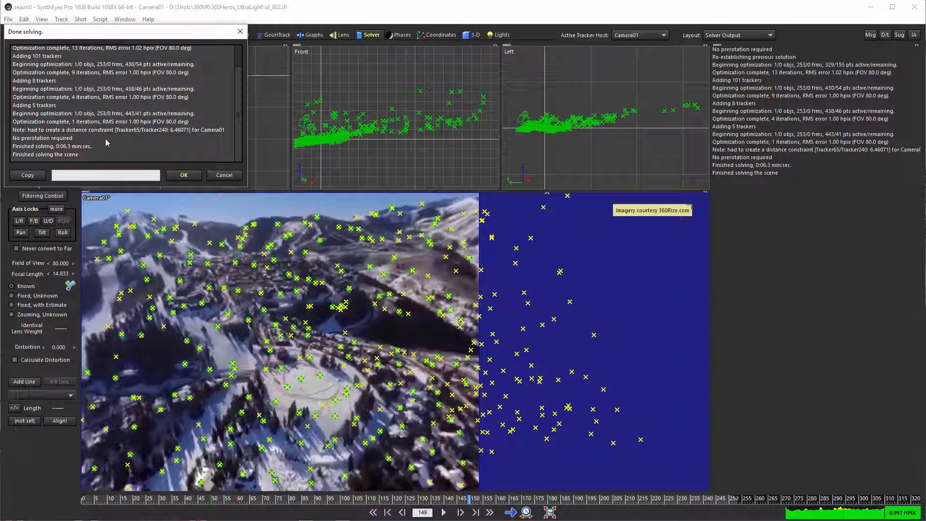
left_click(184, 176)
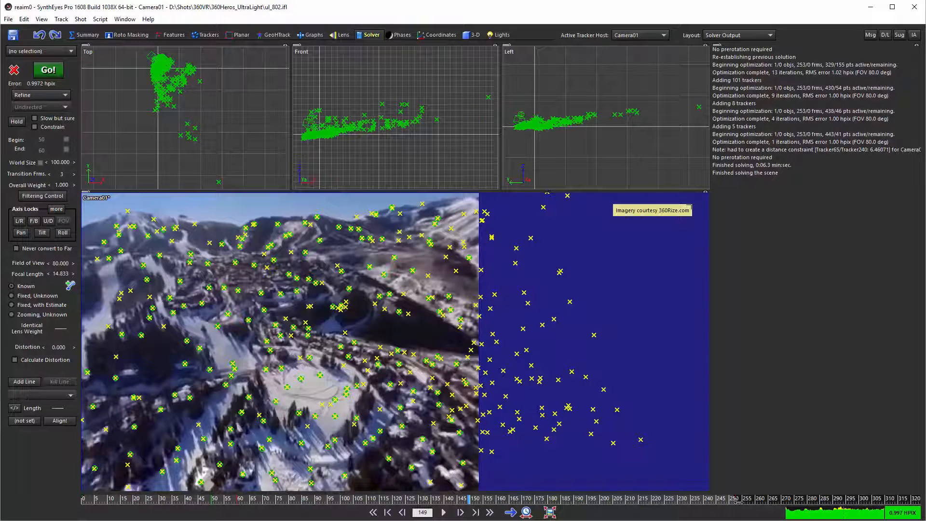
left_click_drag(739, 502, 920, 502)
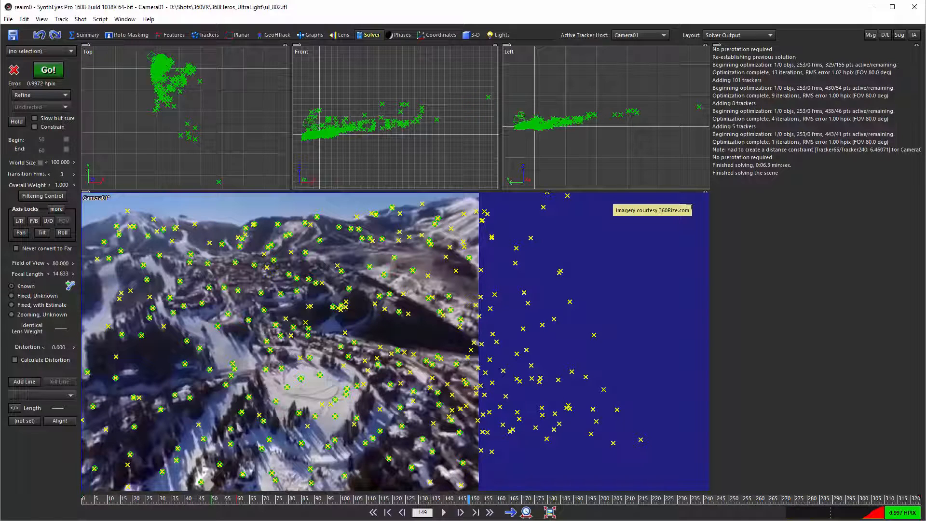
left_click(38, 68)
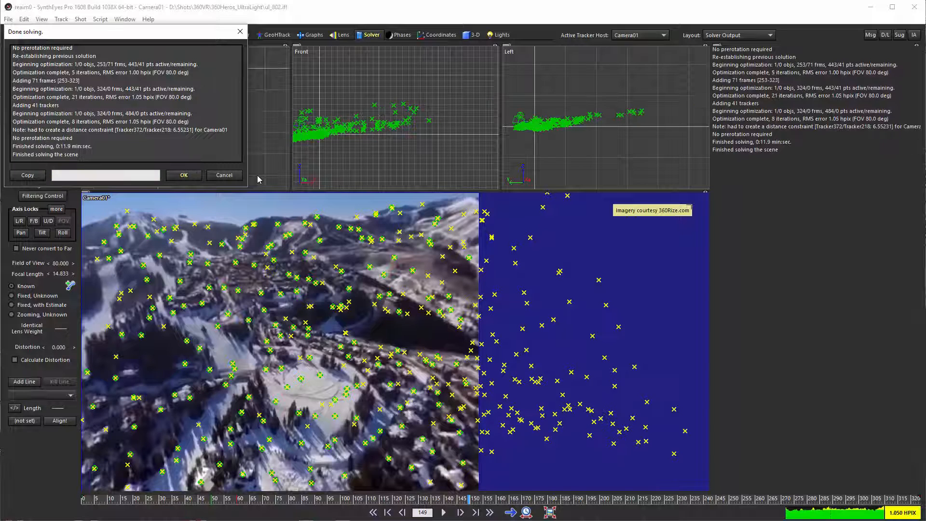
left_click(183, 175)
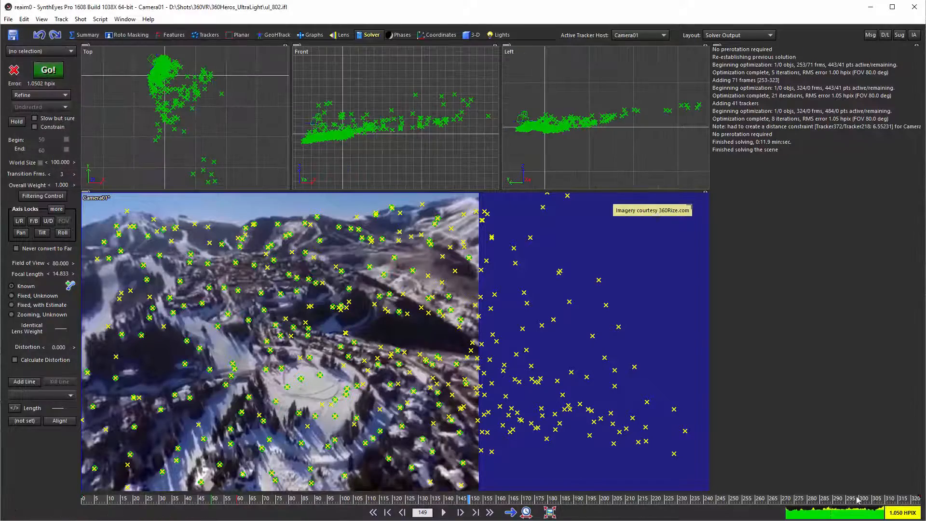
Step: At frame 197, set a coordinate system from three trackers around the oval snowfield as origin, left-right axis and XY plane, and apply it
left_click_drag(916, 501, 604, 502)
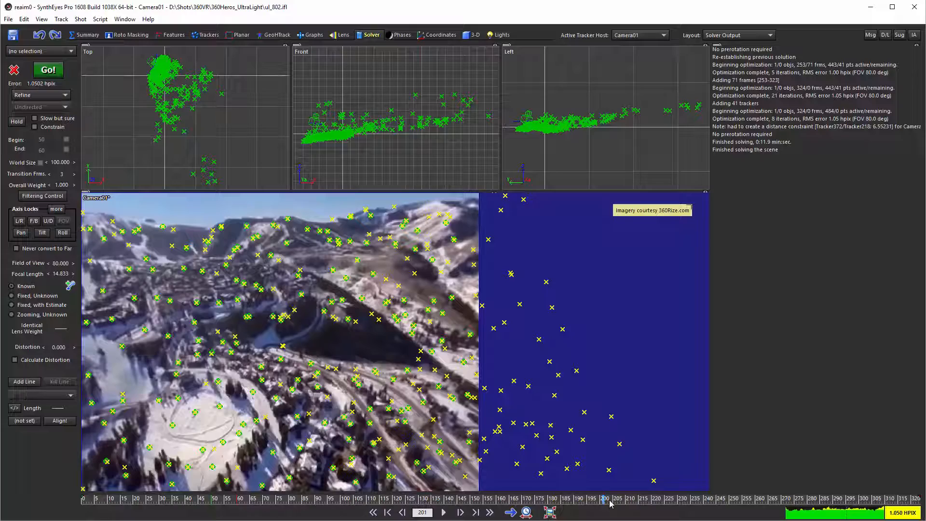
left_click_drag(610, 504, 539, 501)
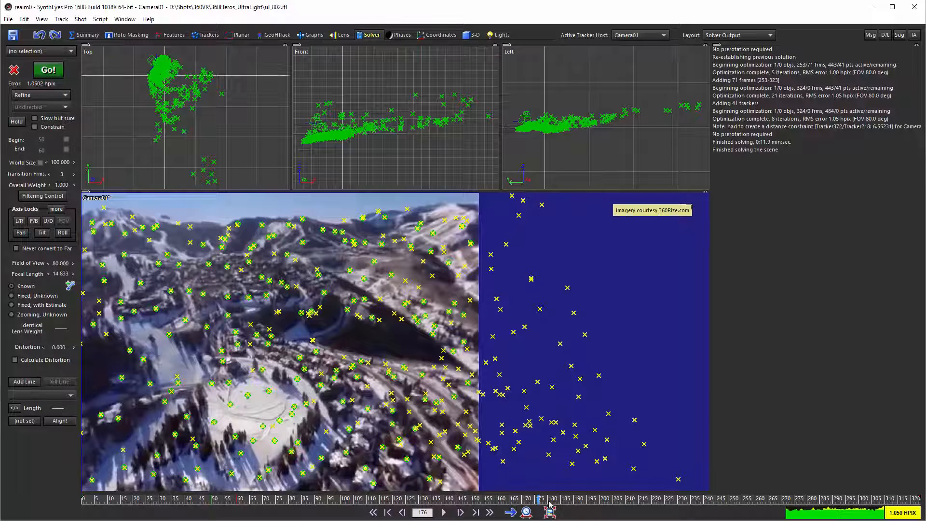
left_click_drag(550, 504, 594, 506)
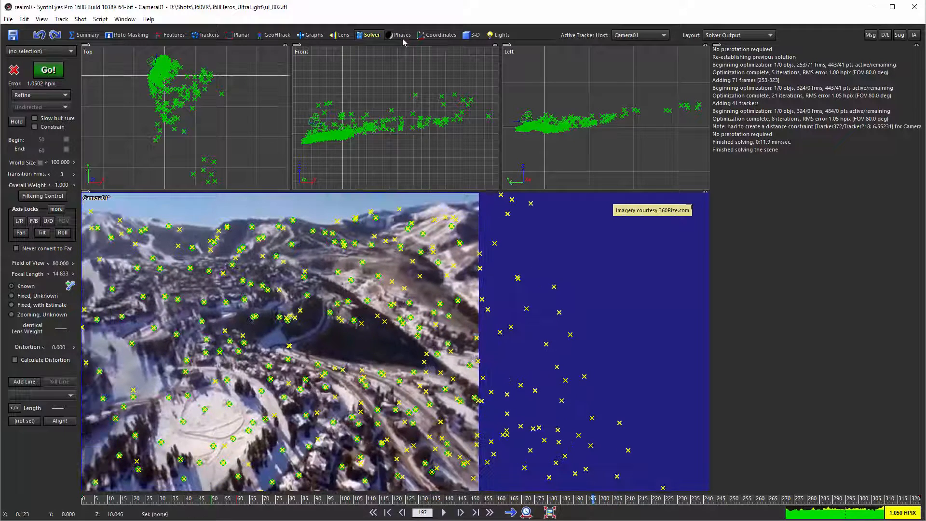
left_click(425, 36)
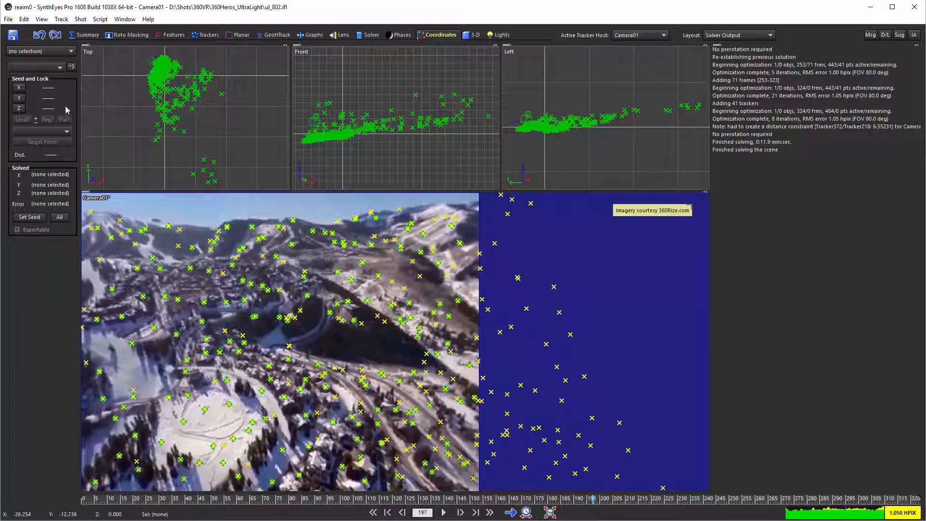
left_click(186, 393)
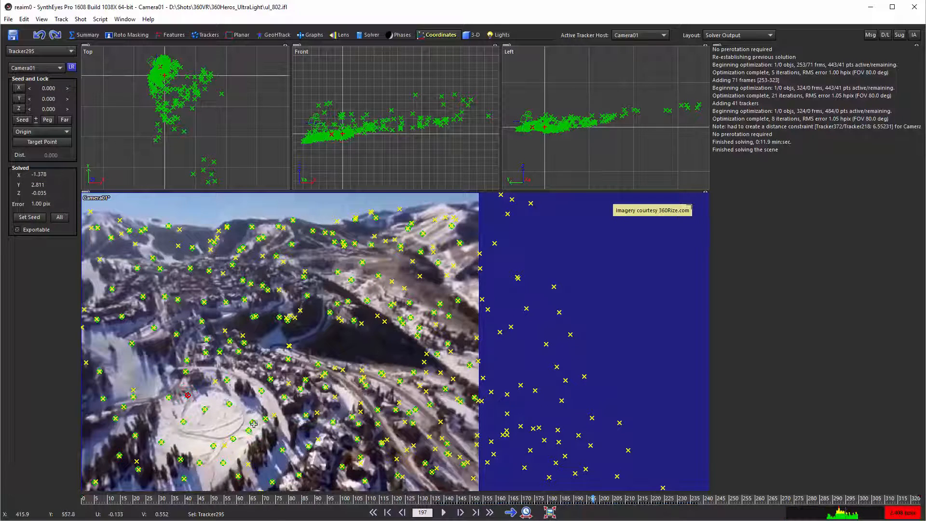
left_click(253, 422)
left_click(162, 442)
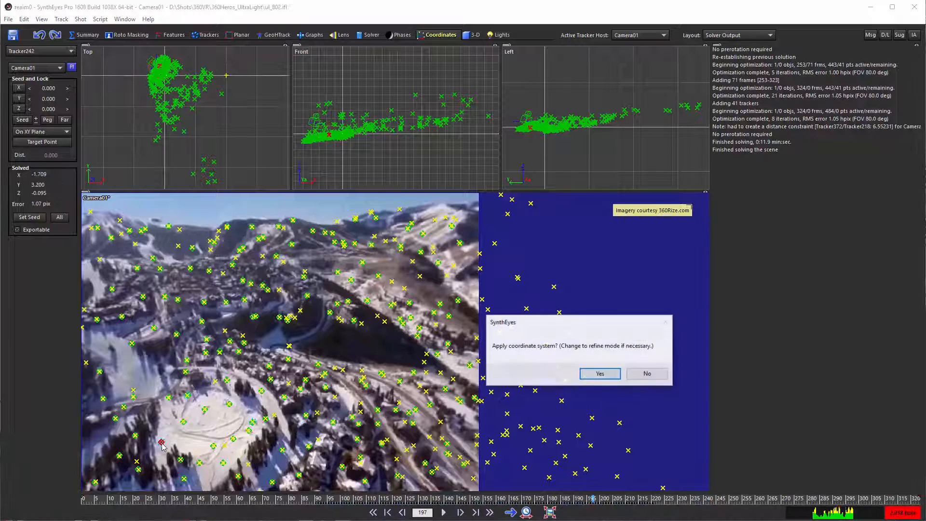
key("shift+g")
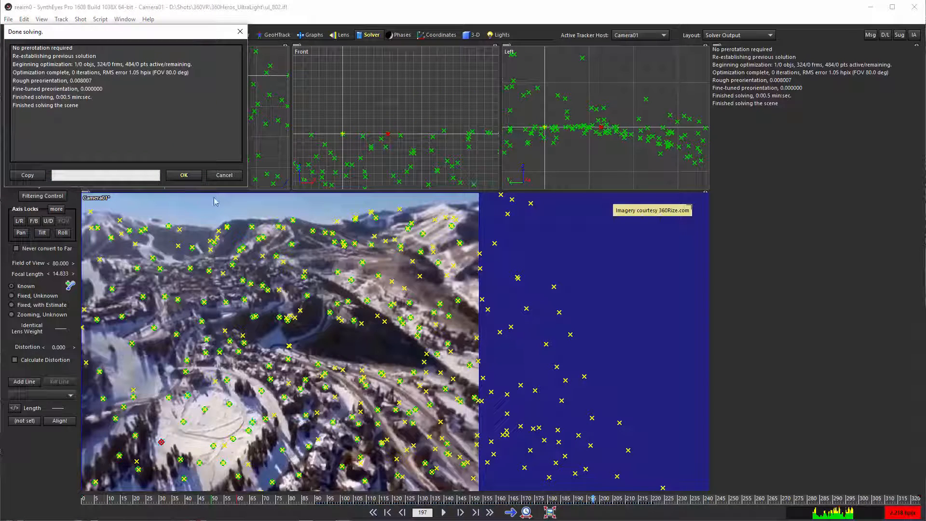
left_click(180, 176)
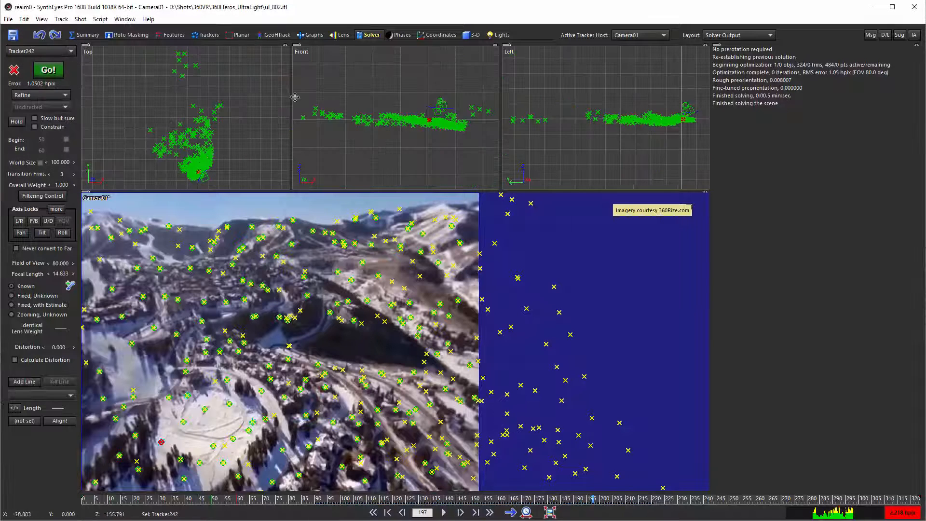
Step: Run the VR360 Stabilize from Camera Path script and review the stabilized 360VR footage at frames across the shot
left_click(101, 19)
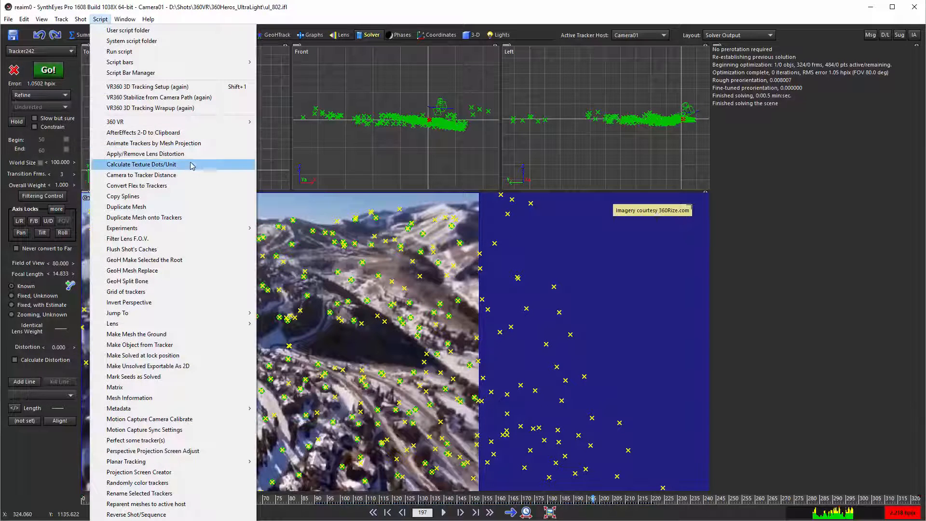
left_click(179, 98)
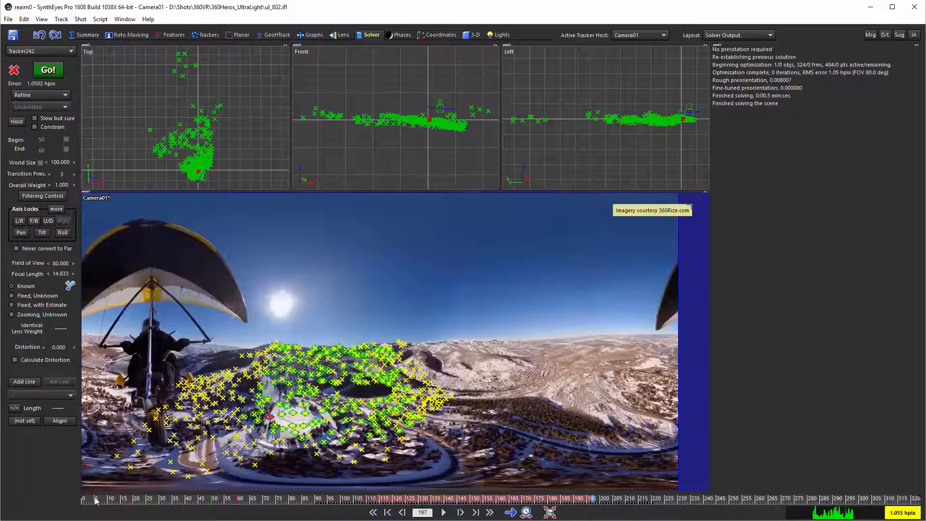
left_click_drag(96, 499, 826, 499)
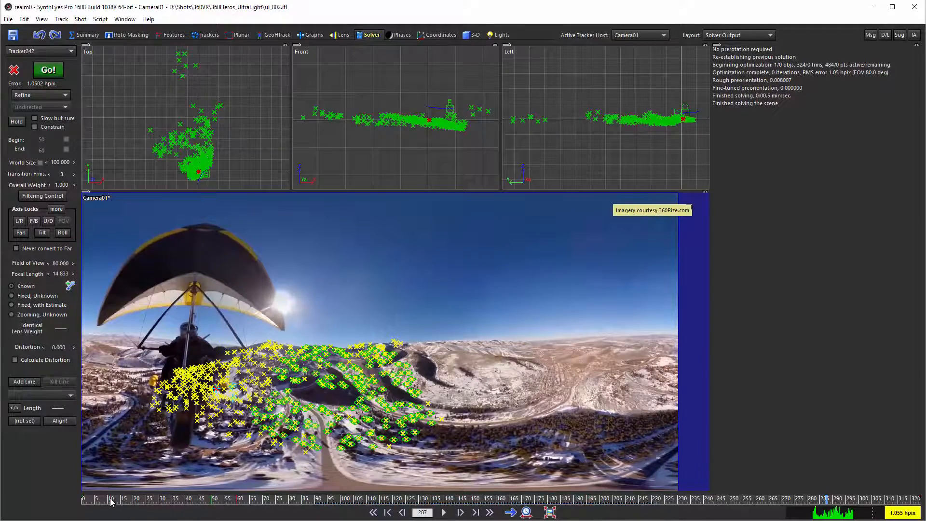
left_click_drag(111, 502, 204, 450)
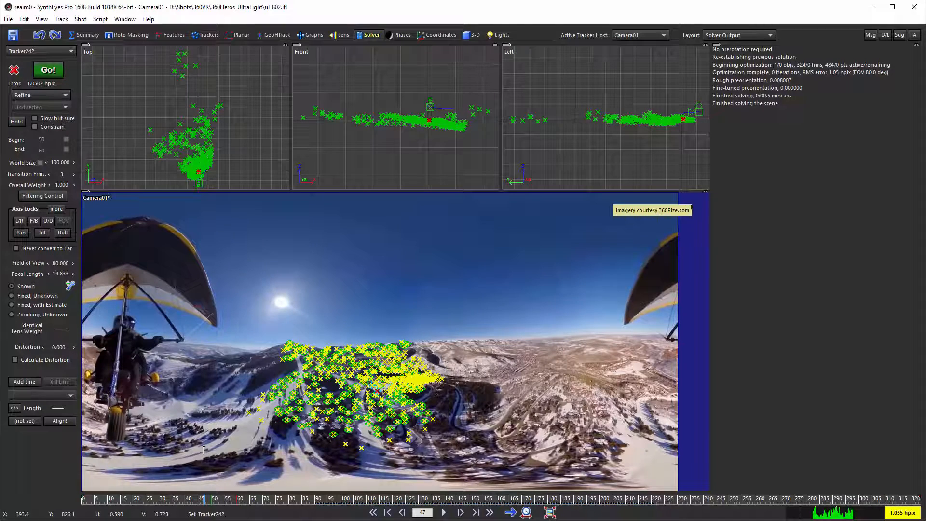